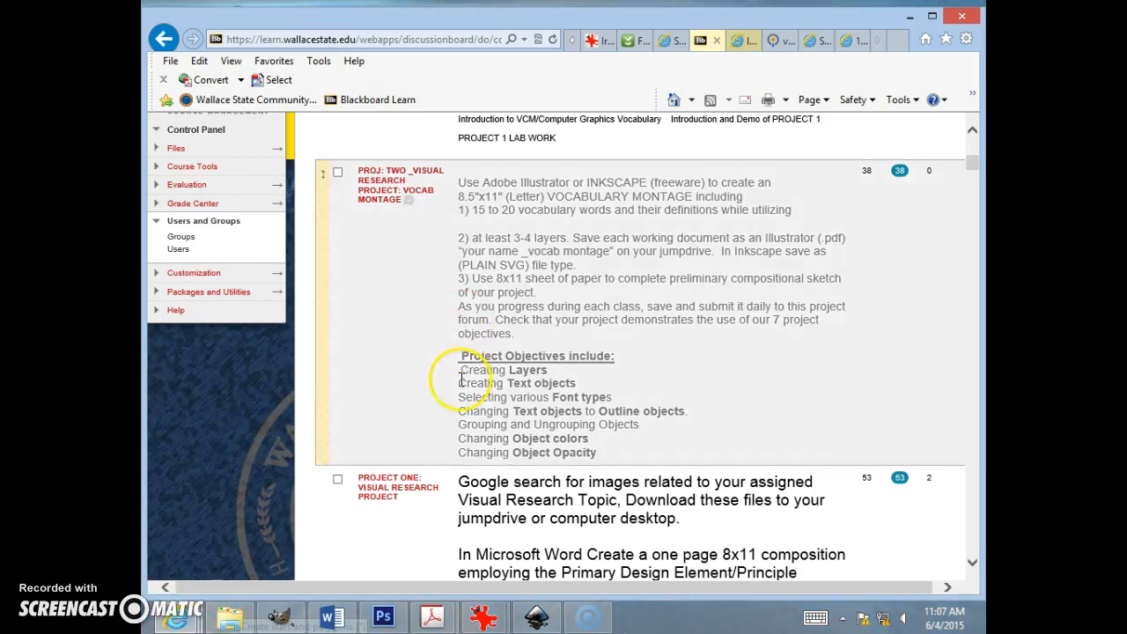
- Switch from the project instructions in the browser to the blank Inkscape document and reposition its window on the desktop
click(909, 17)
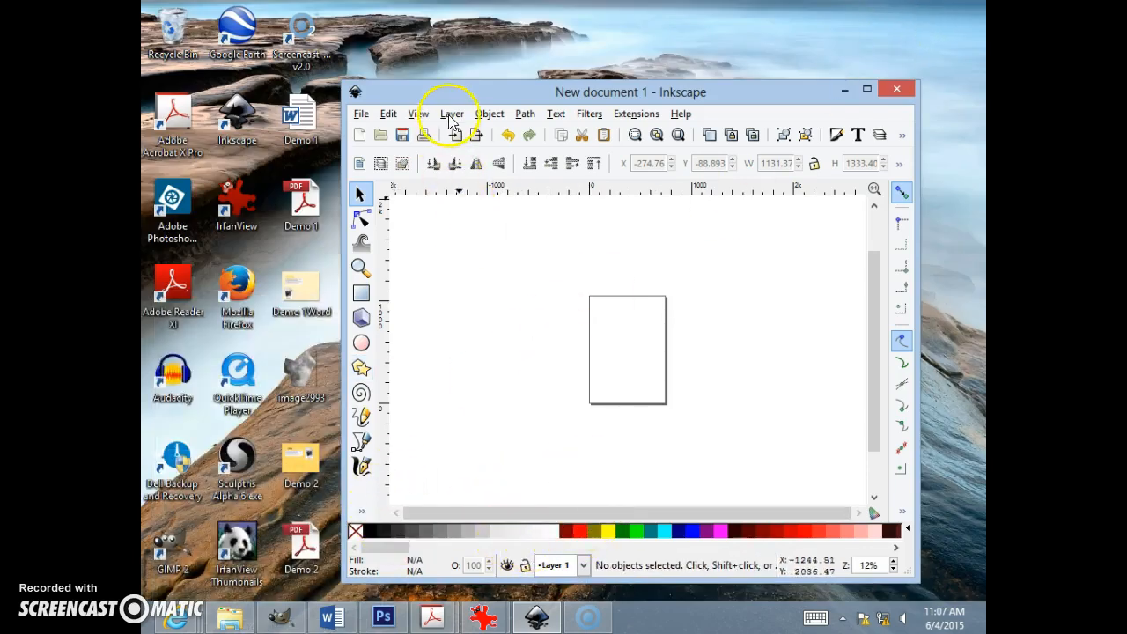
drag(458, 97, 378, 91)
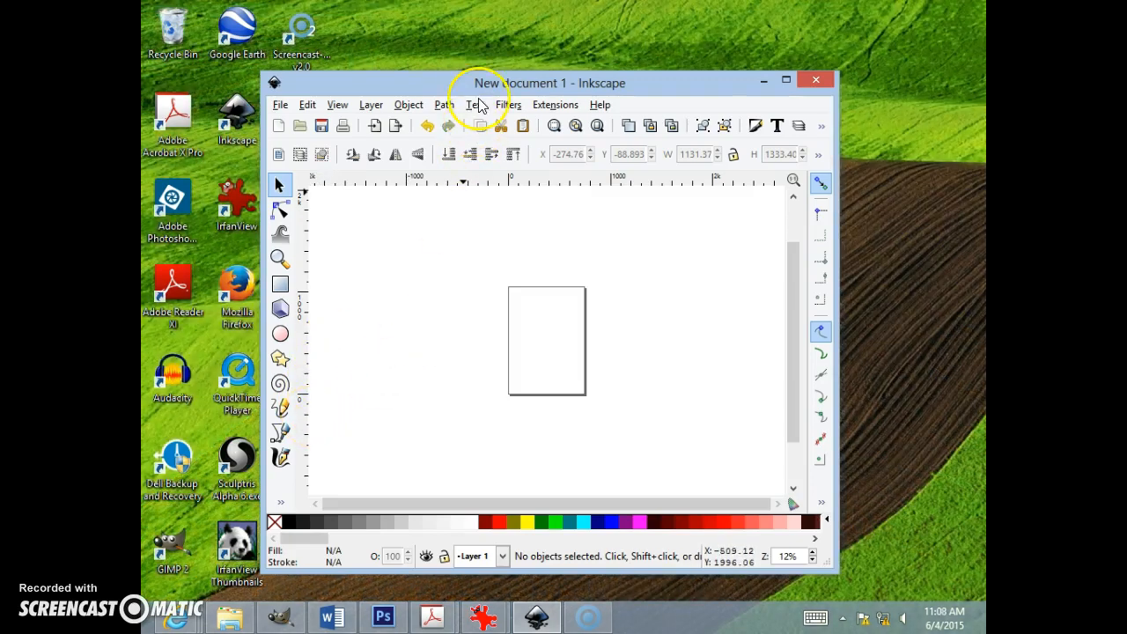
drag(479, 83, 455, 59)
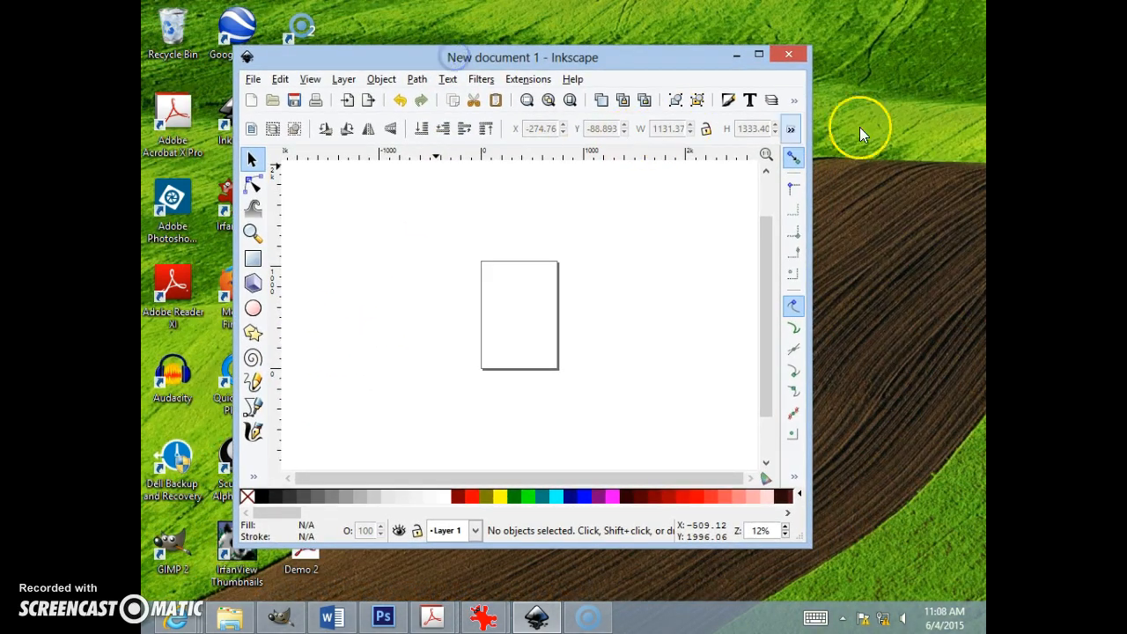
click(255, 440)
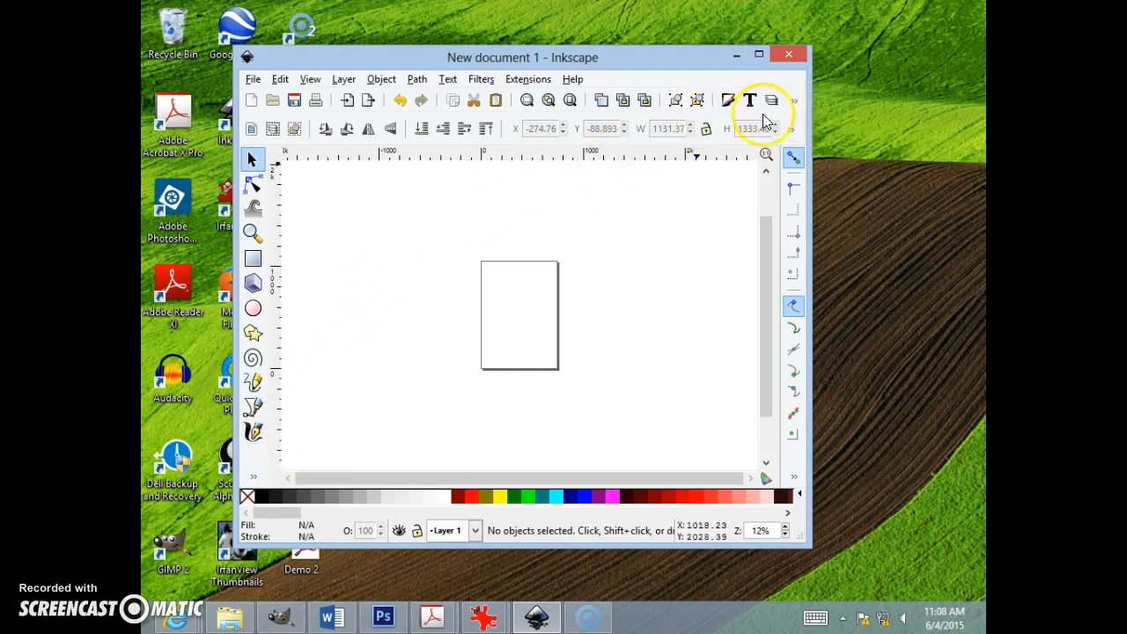
- Switch to Internet Explorer and open the vocabulary definitions document
right_click(176, 619)
click(320, 460)
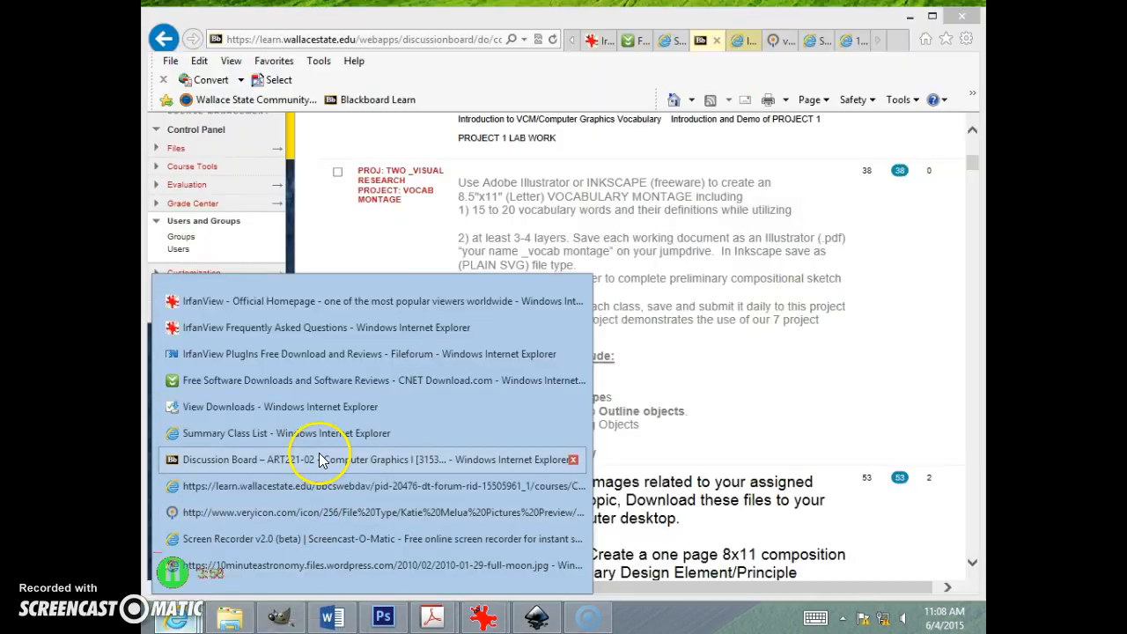
click(321, 496)
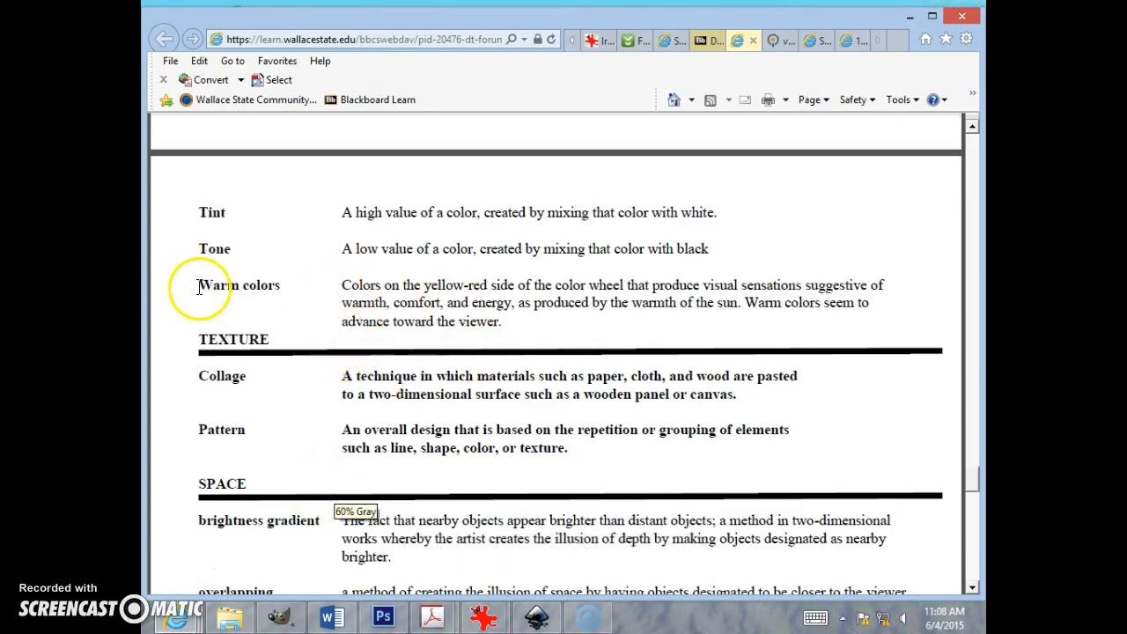
- Try to copy the "Warm colors" term and its definition from the vocabulary document, and return to Inkscape
drag(201, 285, 517, 334)
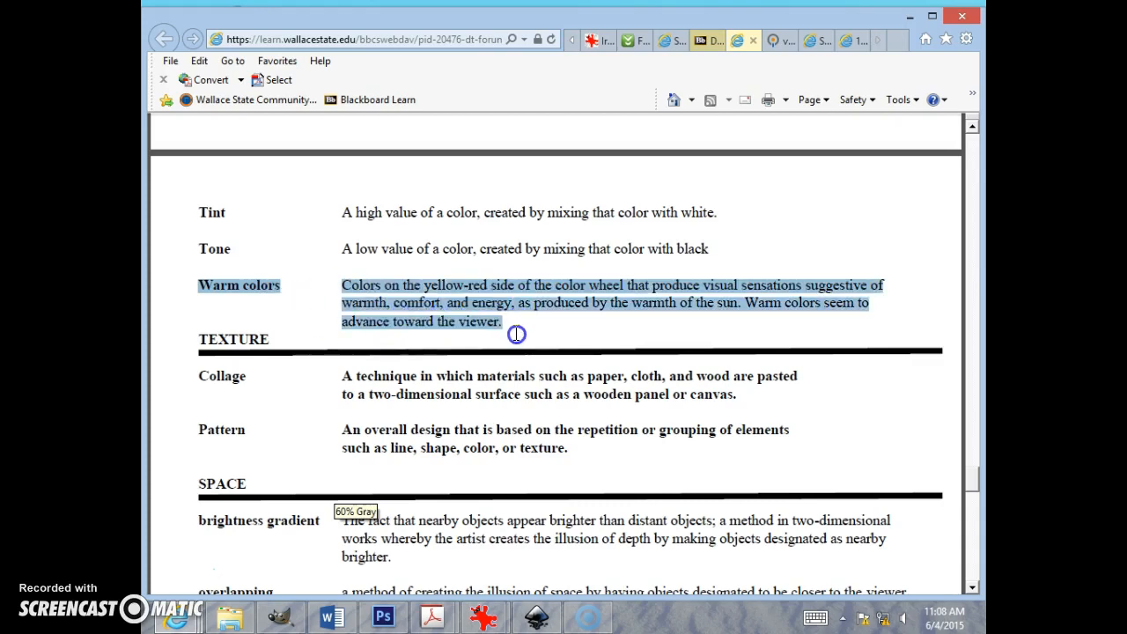
right_click(465, 304)
click(484, 316)
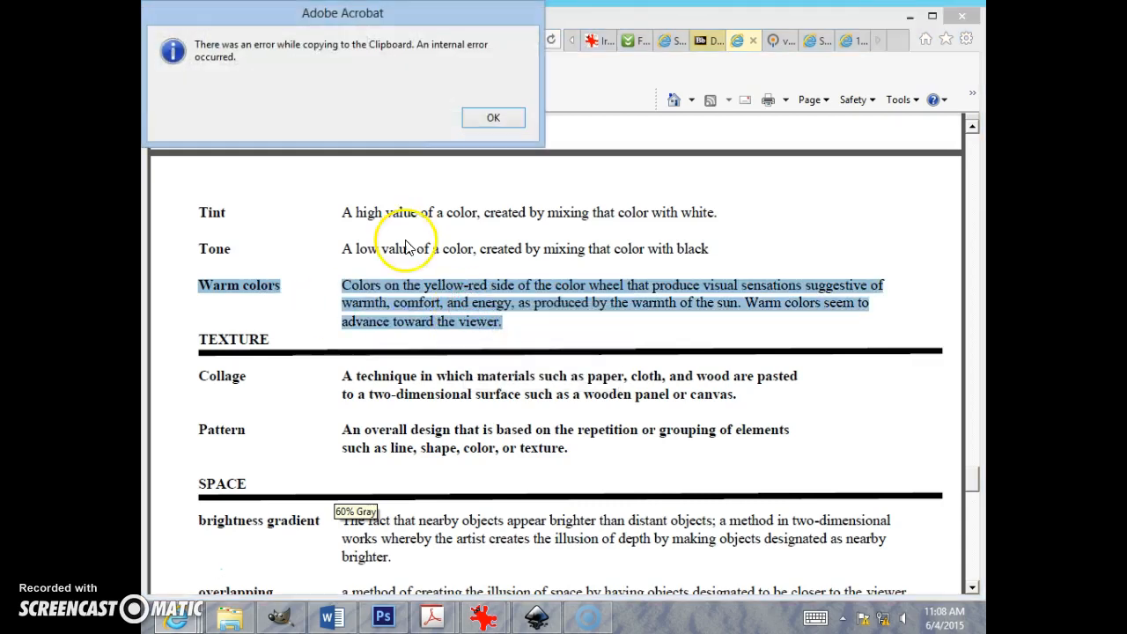
click(491, 120)
right_click(376, 291)
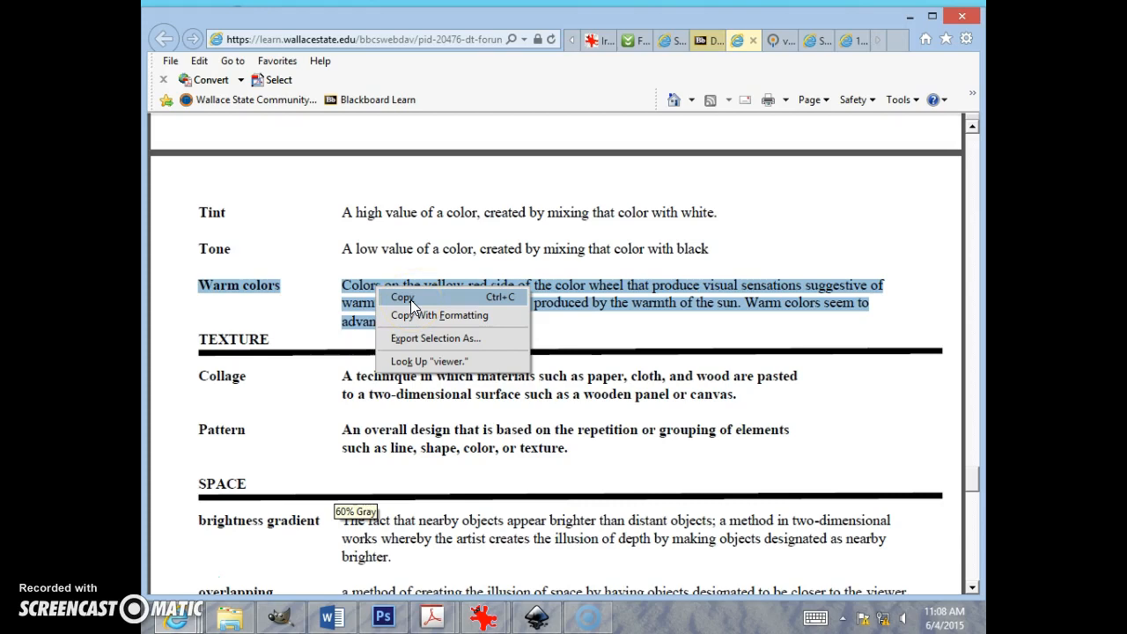
click(410, 301)
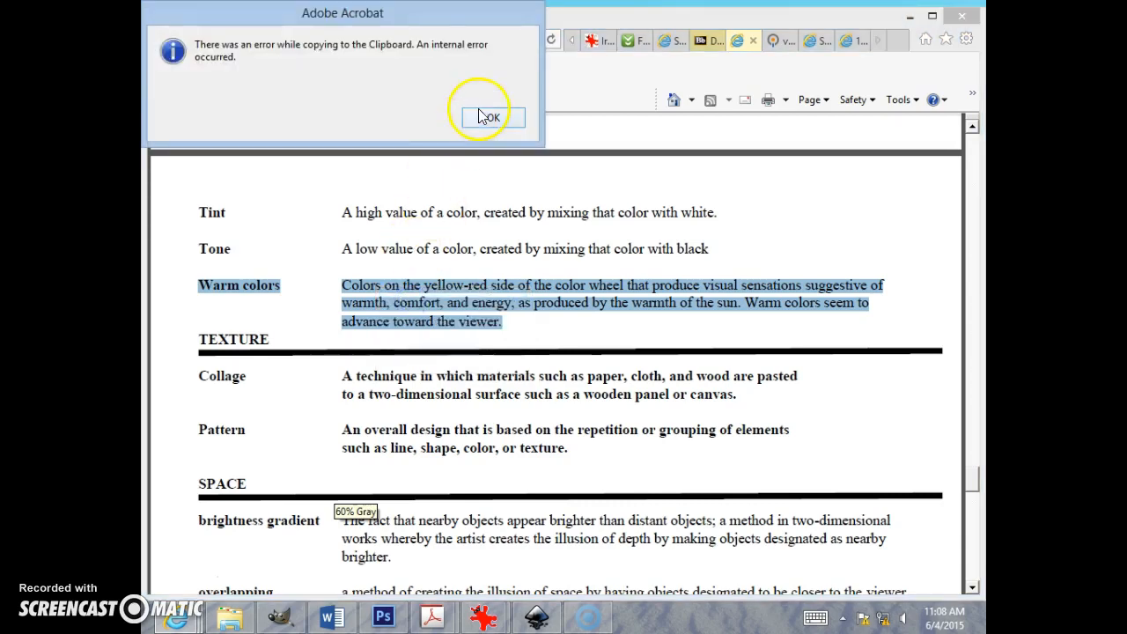
click(484, 118)
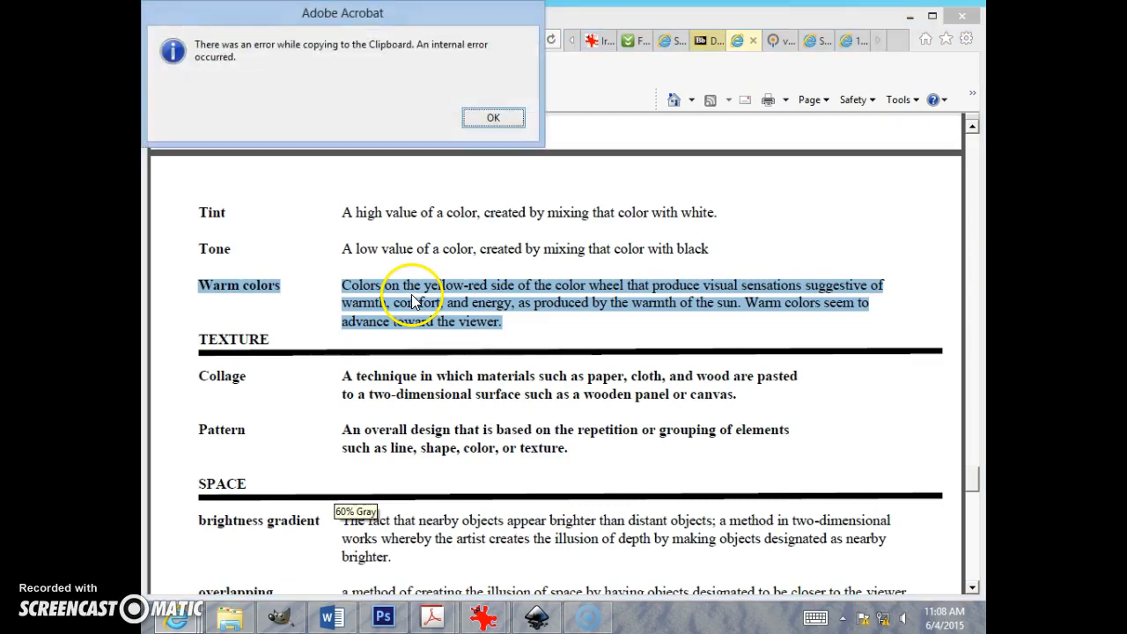
click(508, 118)
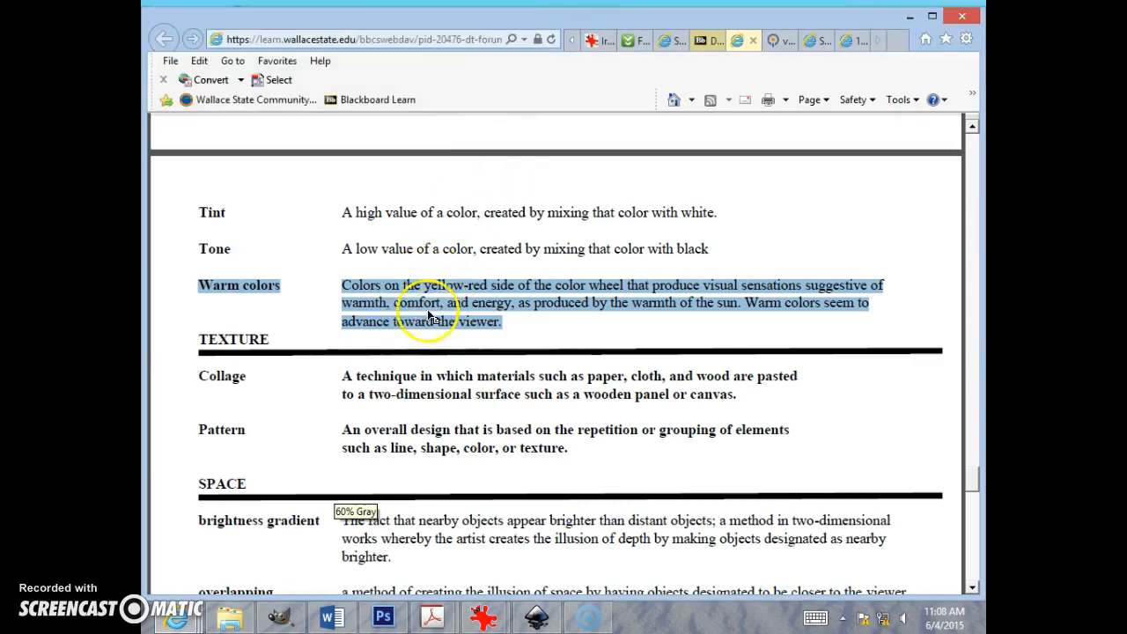
click(912, 18)
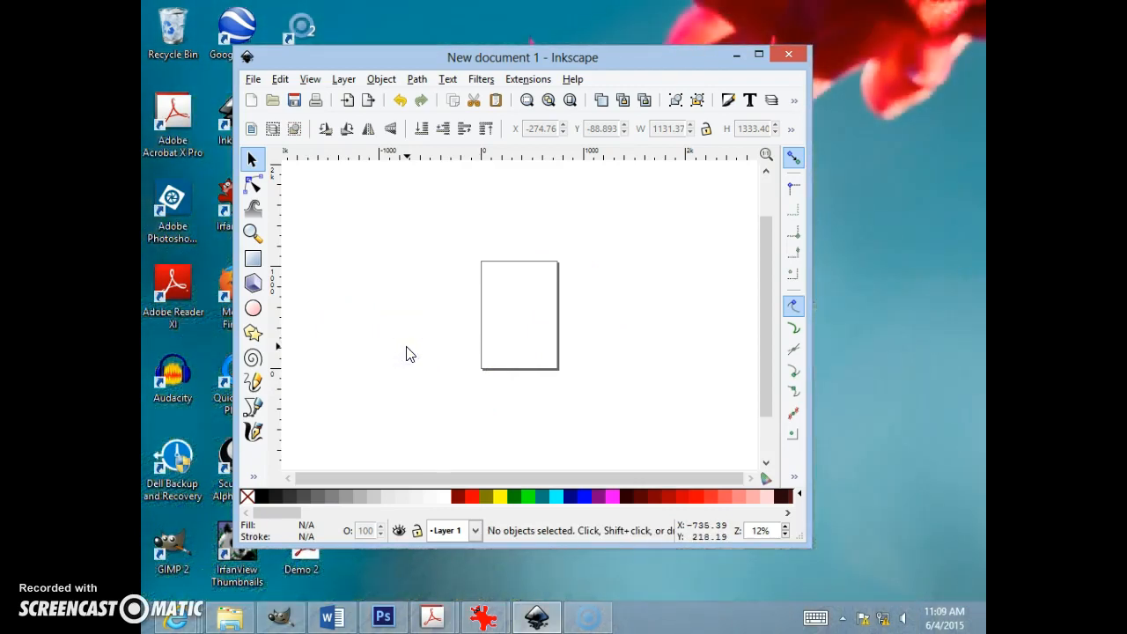
- Preview the Rosewood Std Regular font in the Text and Font dialog
click(749, 100)
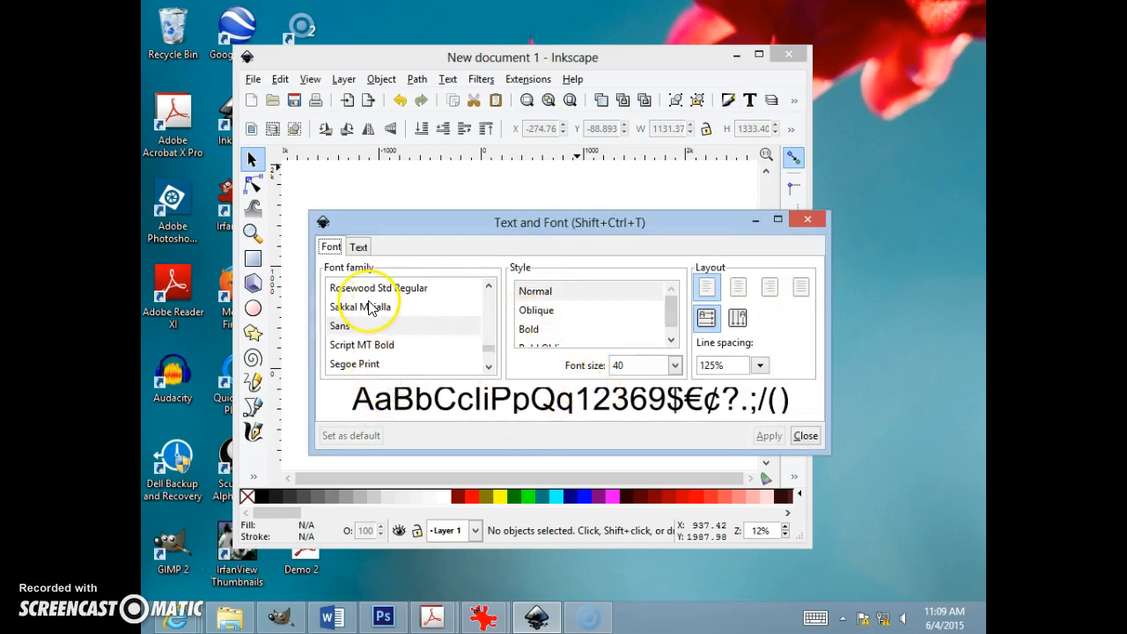
drag(484, 217, 432, 201)
click(368, 266)
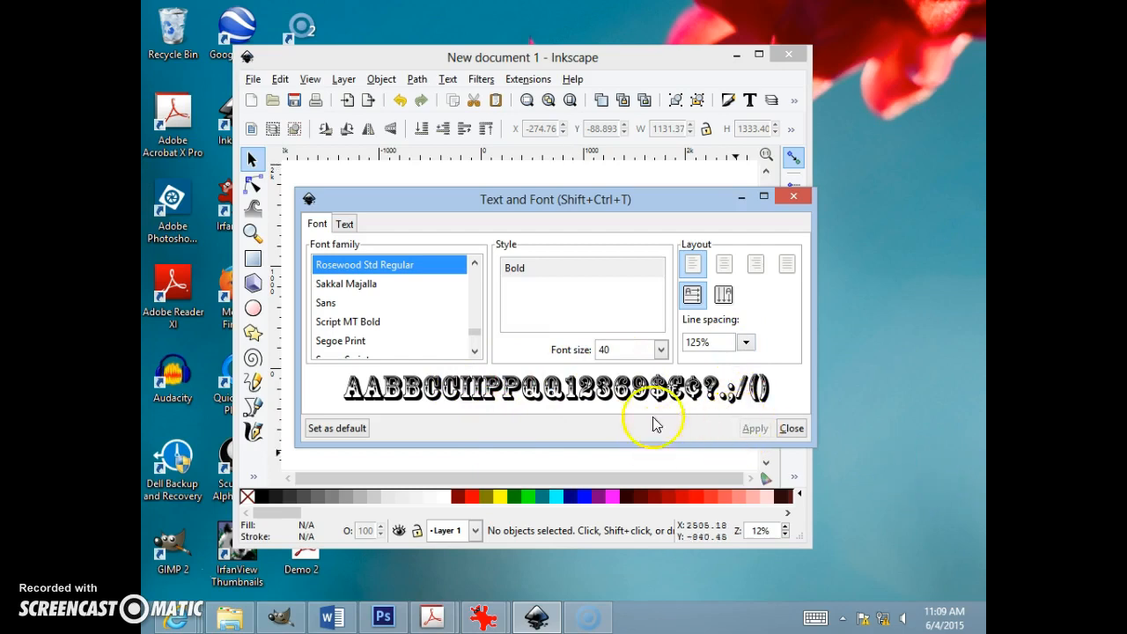
- Examine the text entry area of the Text and Font dialog at full size, and close the dialog without applying anything
click(343, 225)
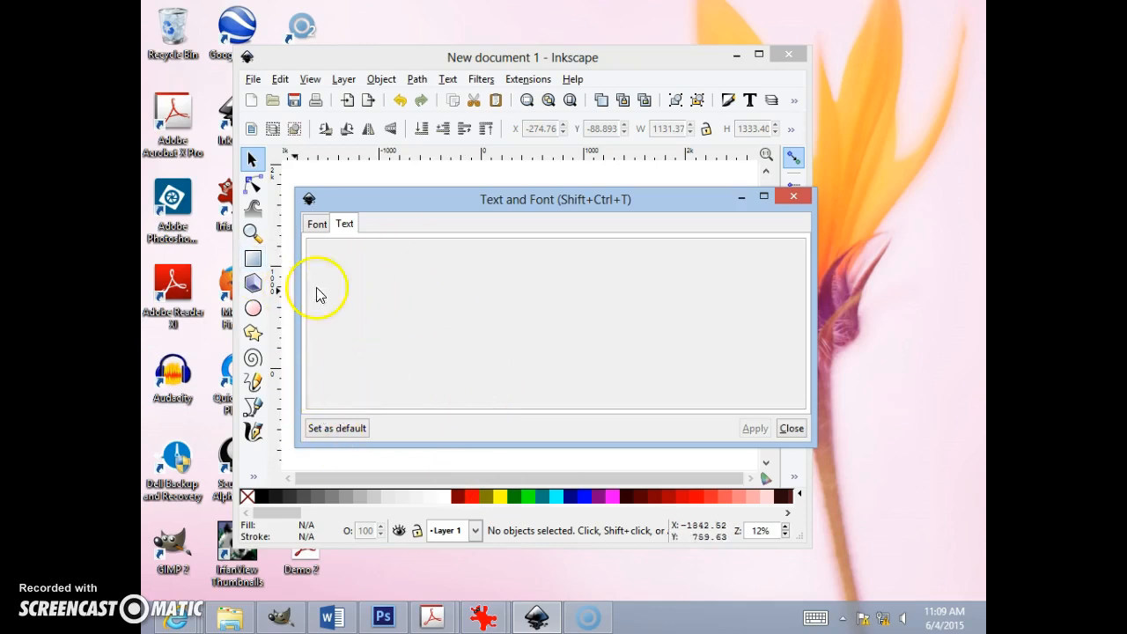
click(316, 223)
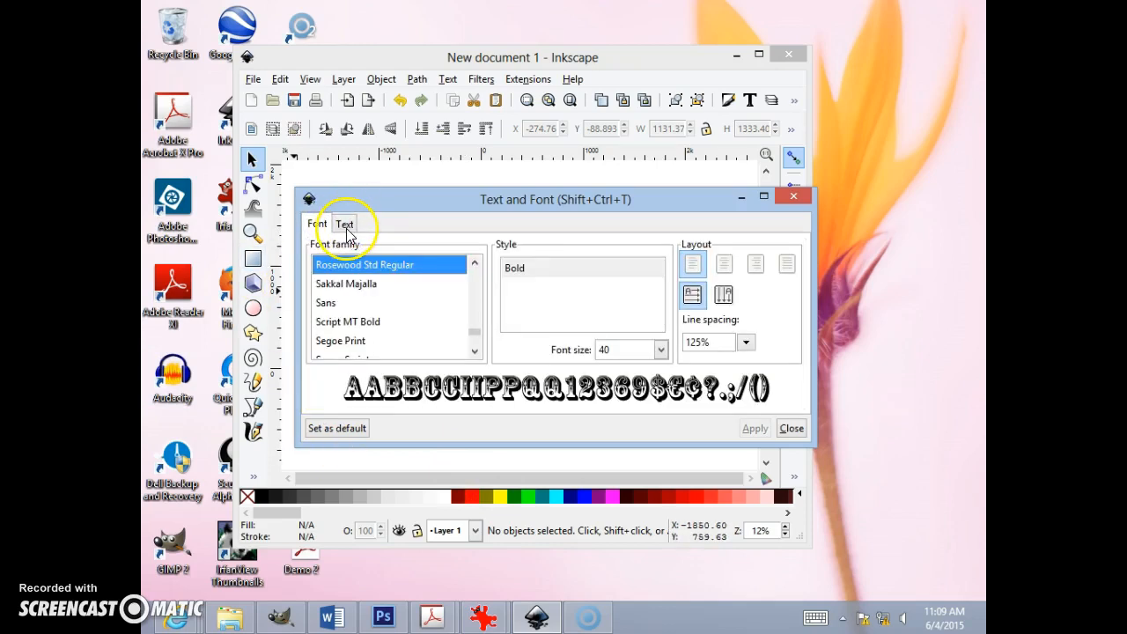
click(344, 226)
drag(705, 202, 685, 181)
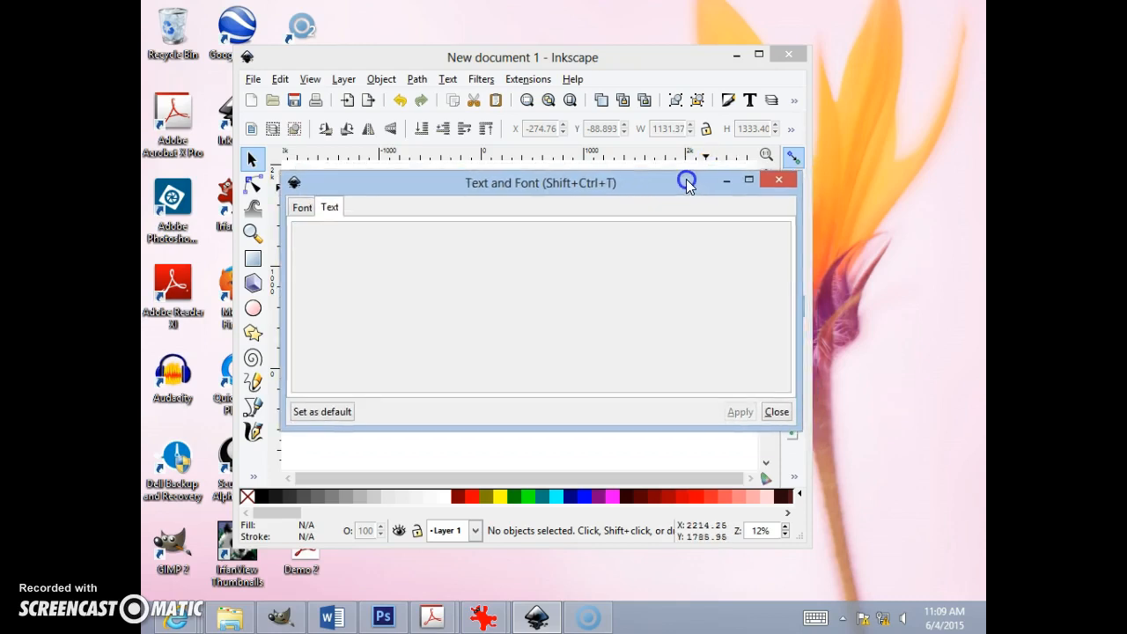
click(750, 182)
click(703, 532)
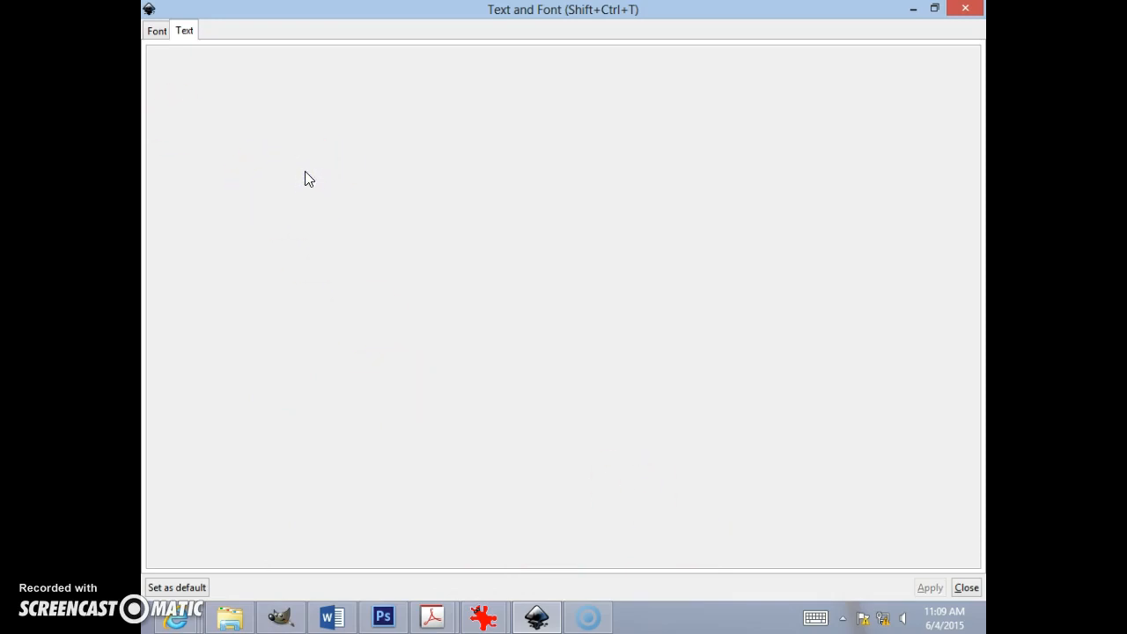
click(966, 588)
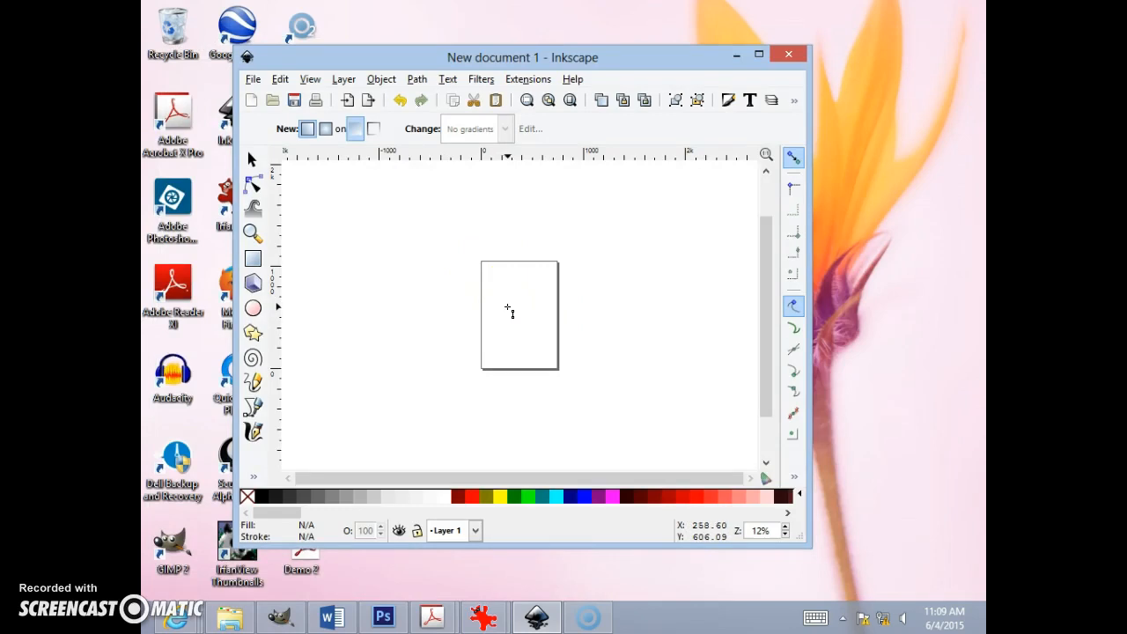
- Zoom in on the page to 35%
key(plus)
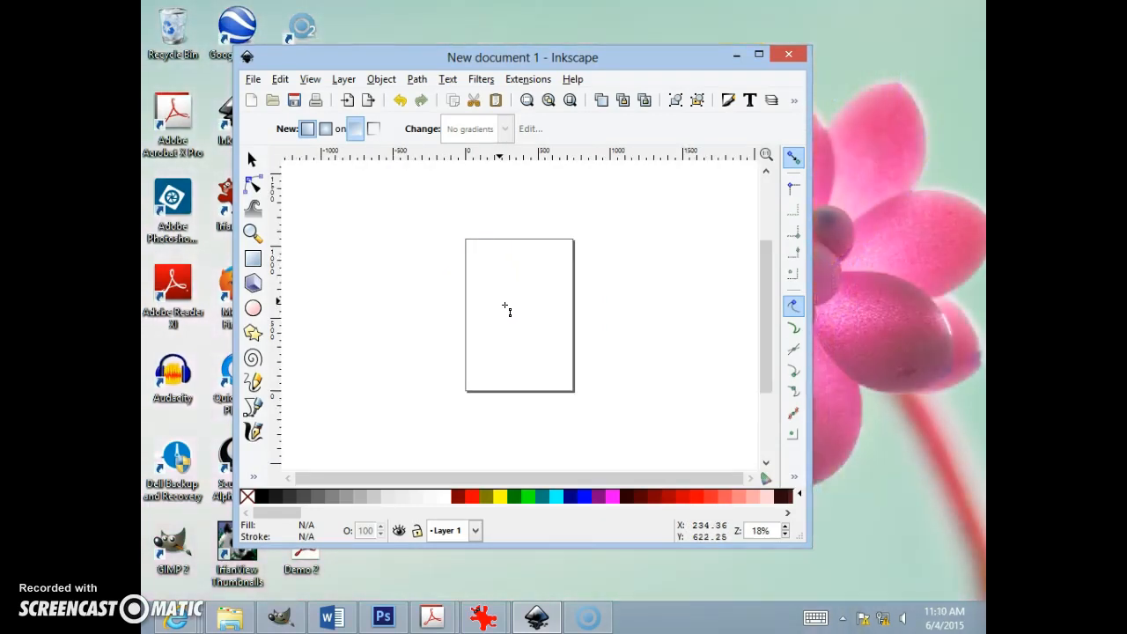
key(plus)
key(plus)
key(minus)
key(minus)
key(minus)
key(plus)
key(plus)
key(plus)
click(461, 272)
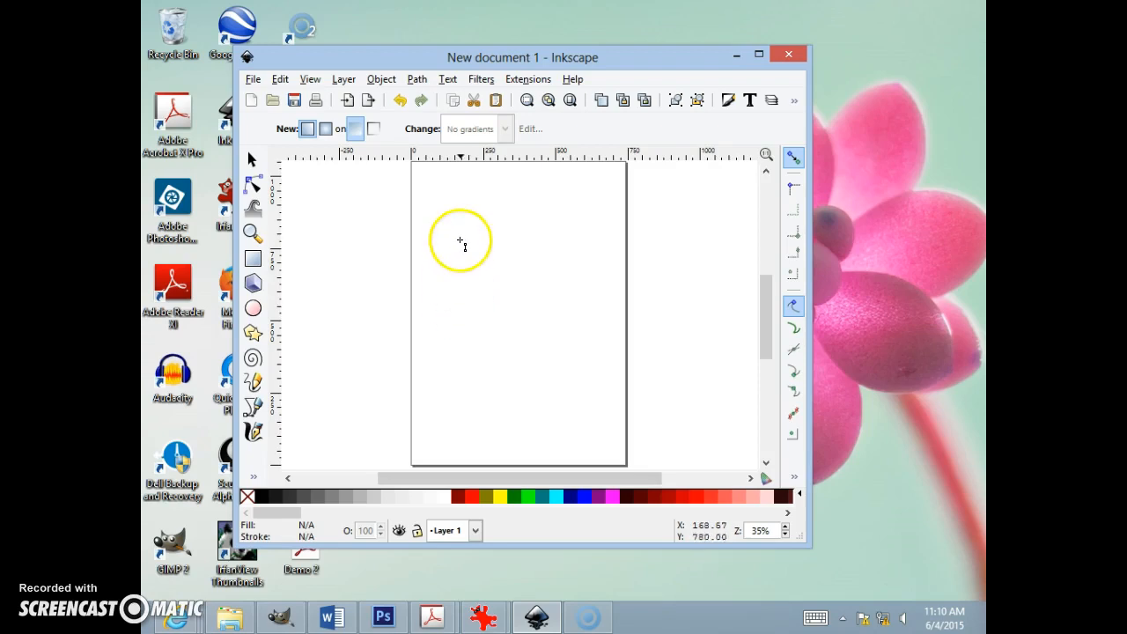
click(495, 271)
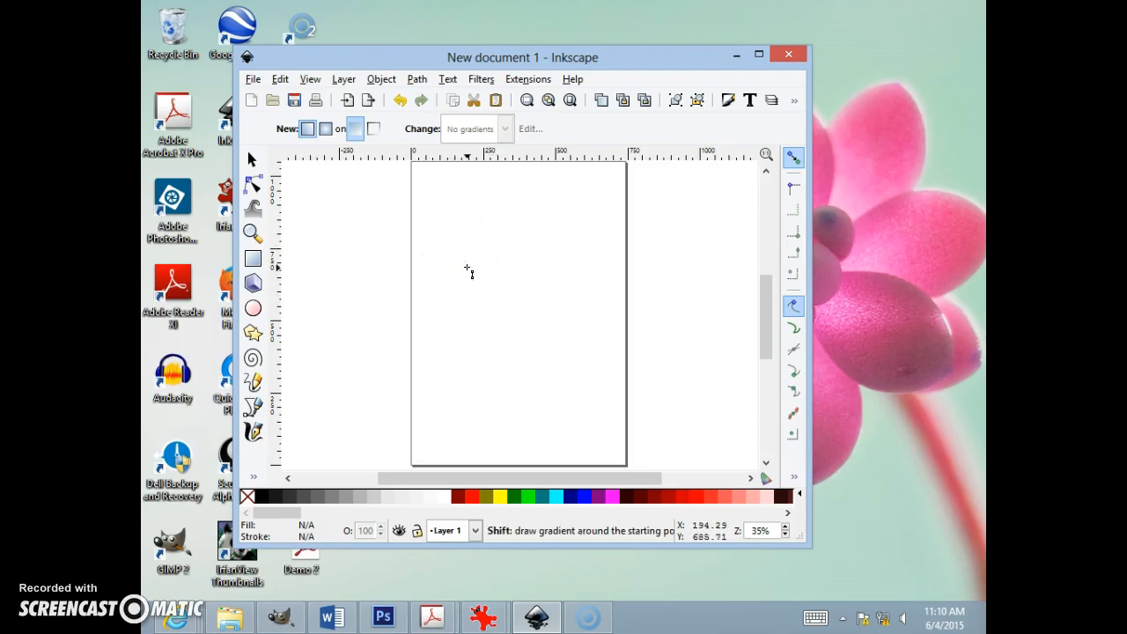
key(shift+F2)
key(shift+F3)
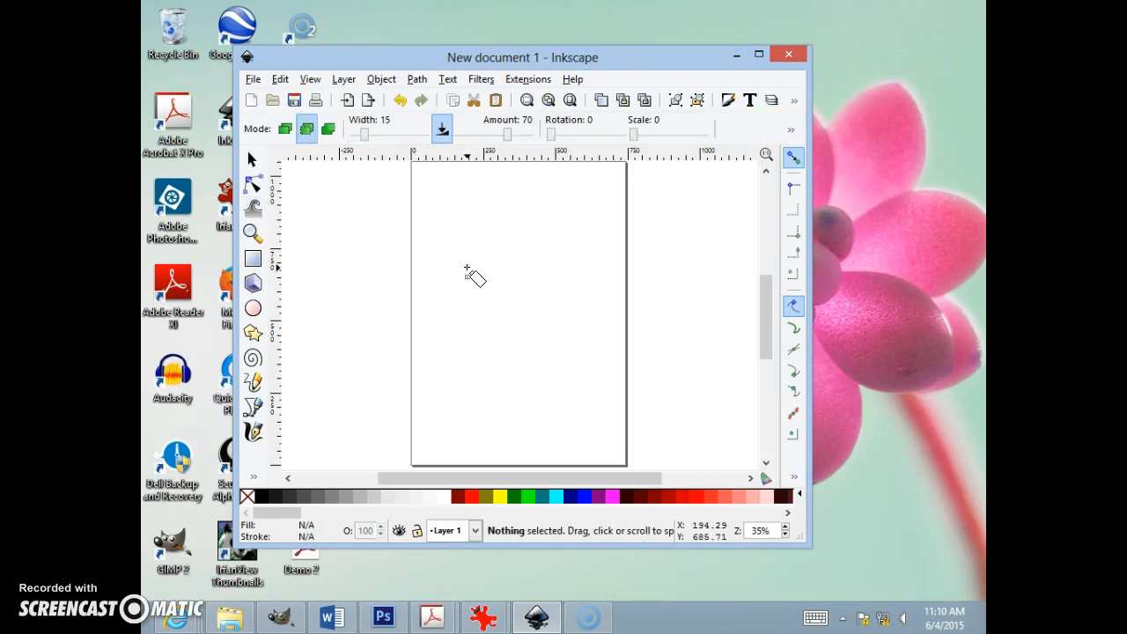
key(F4)
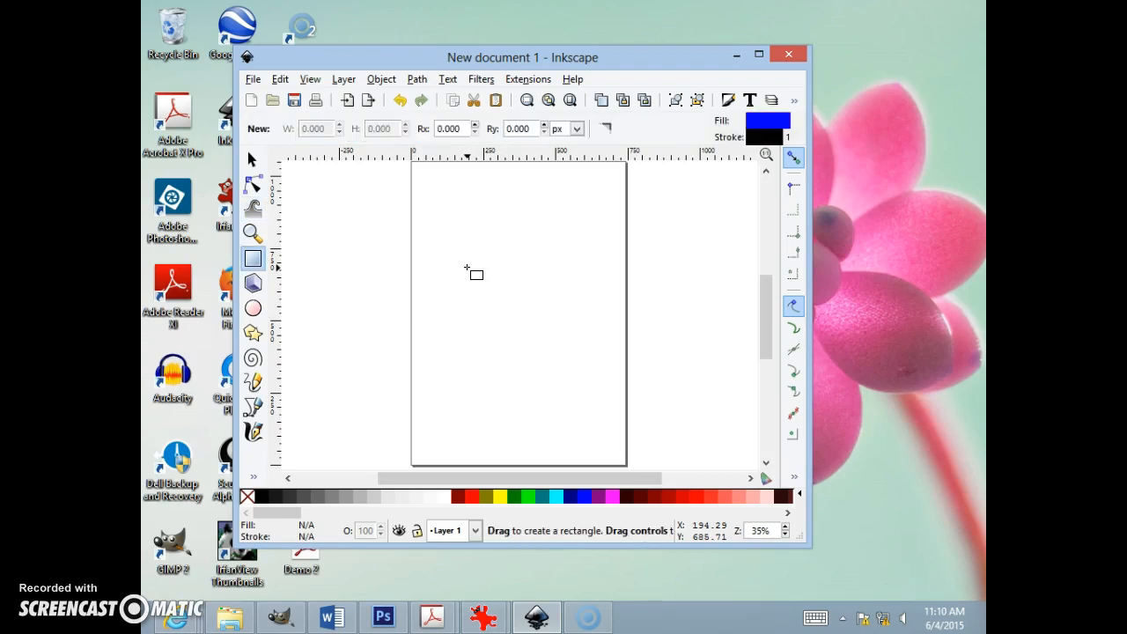
key(shift+F2)
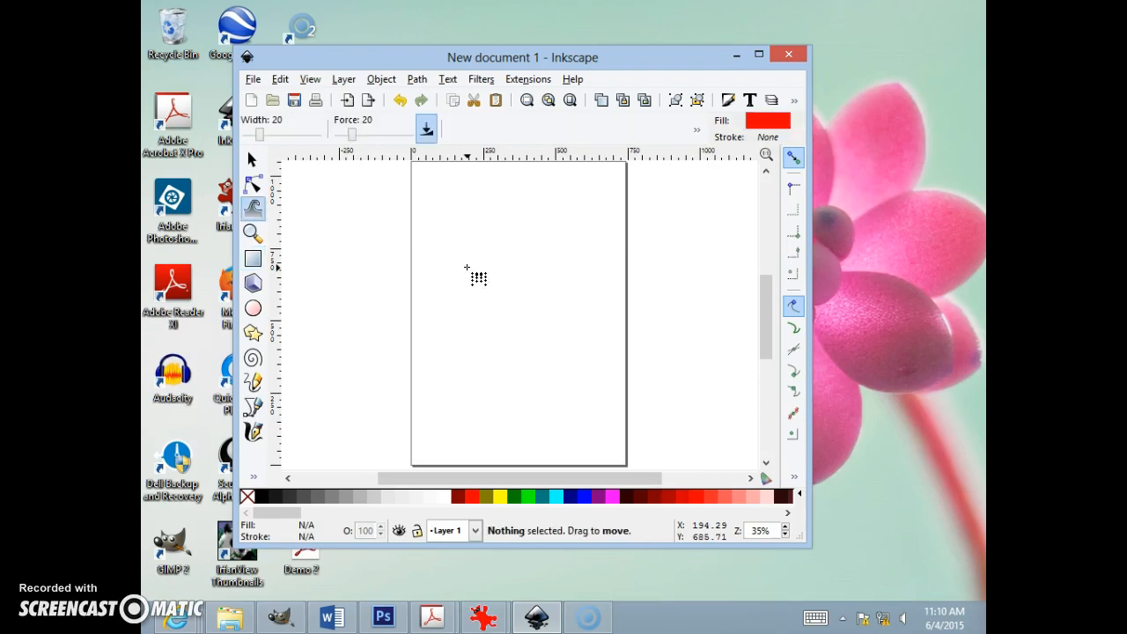
key(shift+F3)
mouse_move(471, 275)
mouse_down()
mouse_move(284, 277)
mouse_move(344, 309)
mouse_move(665, 181)
mouse_move(698, 188)
mouse_up()
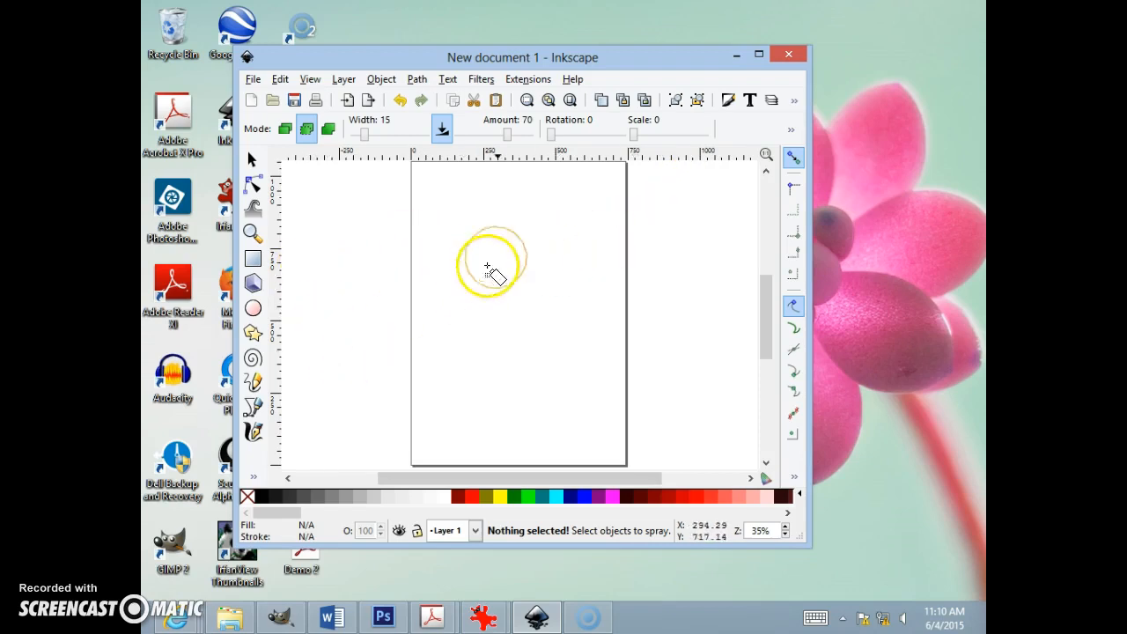
click(448, 79)
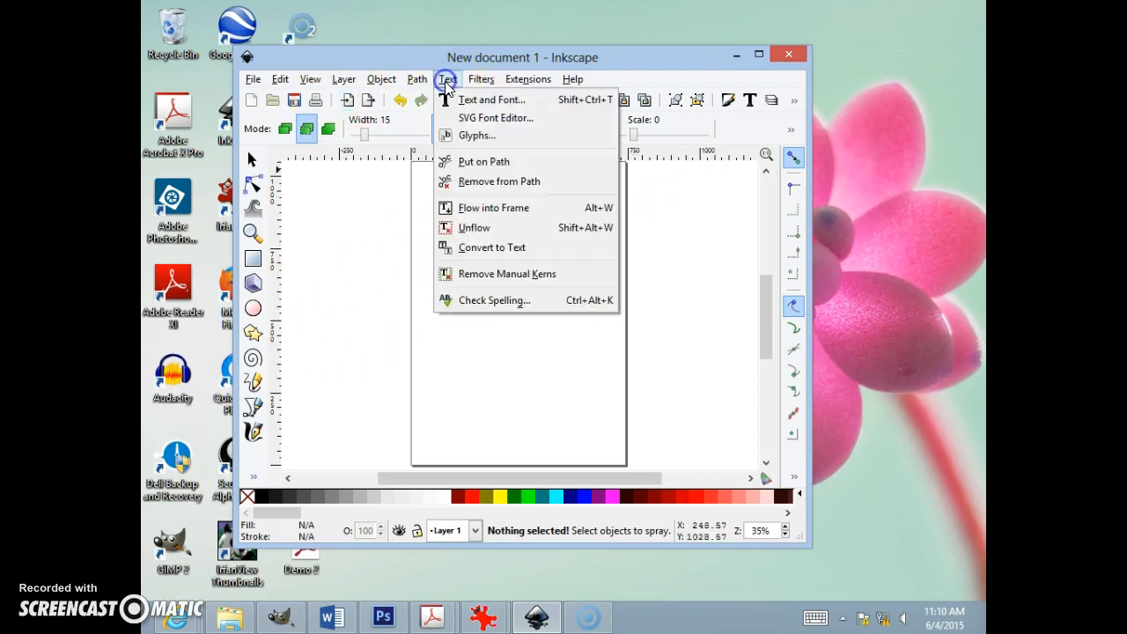
mouse_move(481, 79)
click(522, 66)
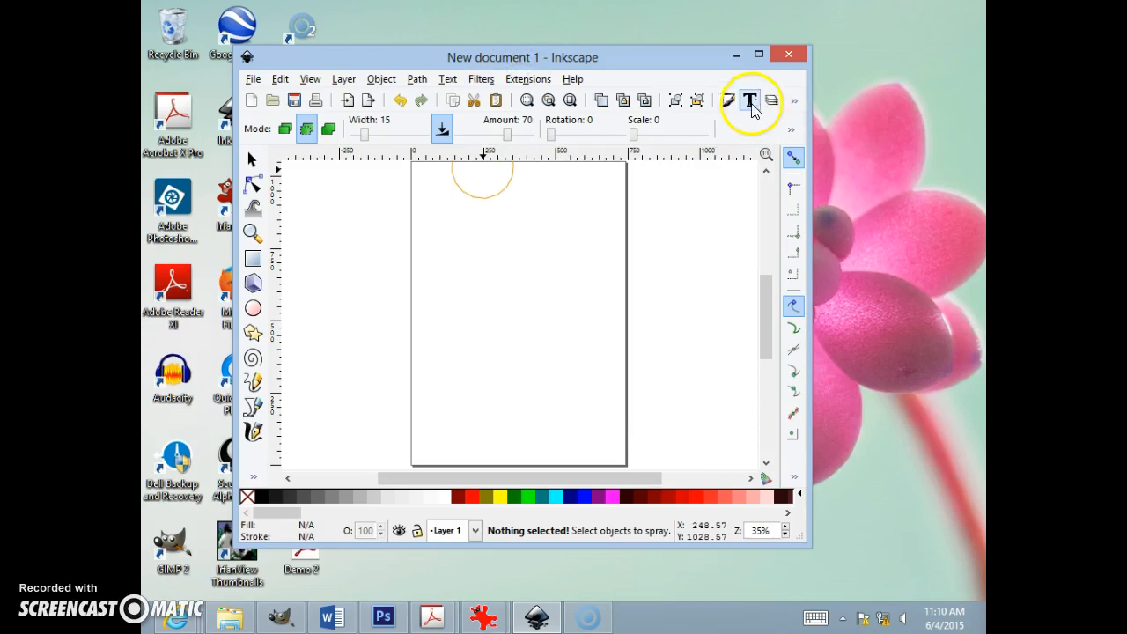
- Choose Rosewood Std Regular in the Text and Font dialog and set it as the default font
click(749, 100)
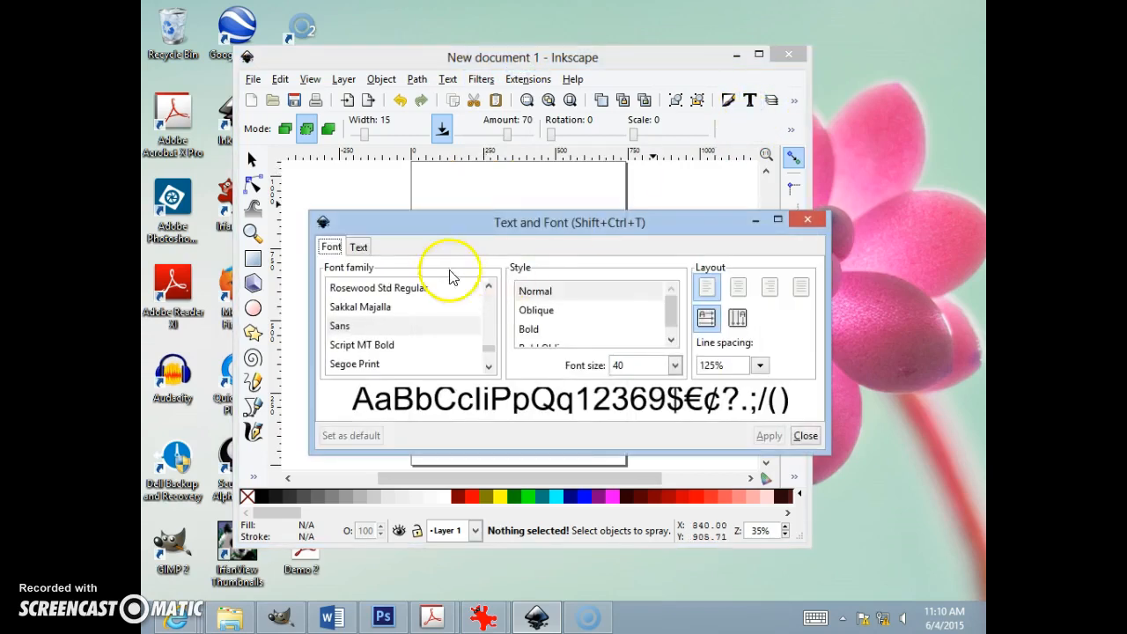
click(368, 291)
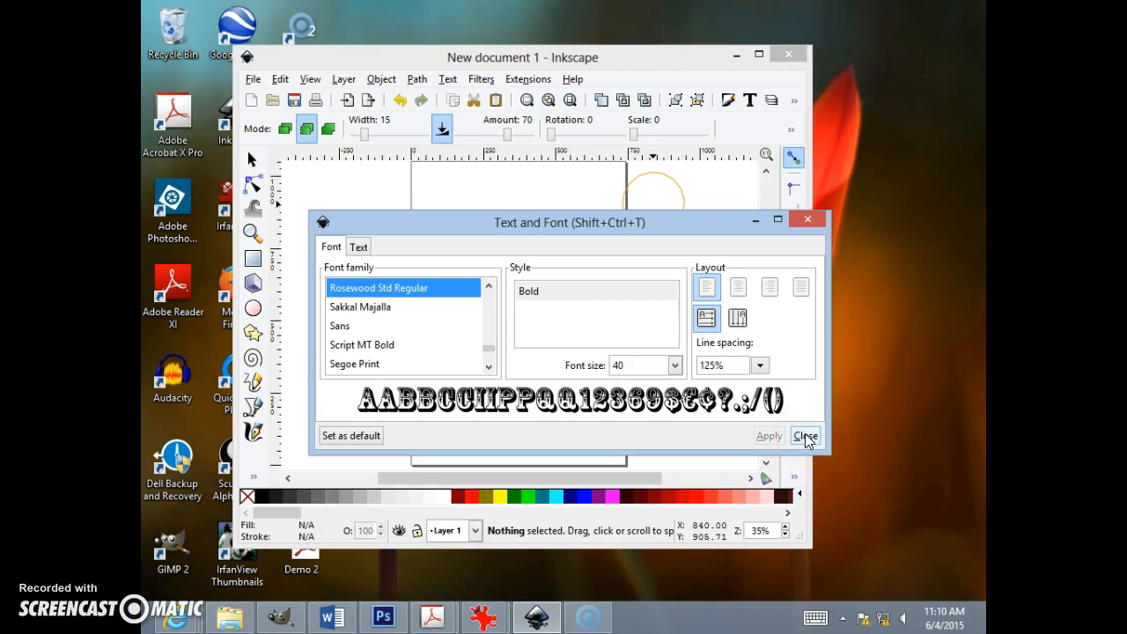
click(355, 440)
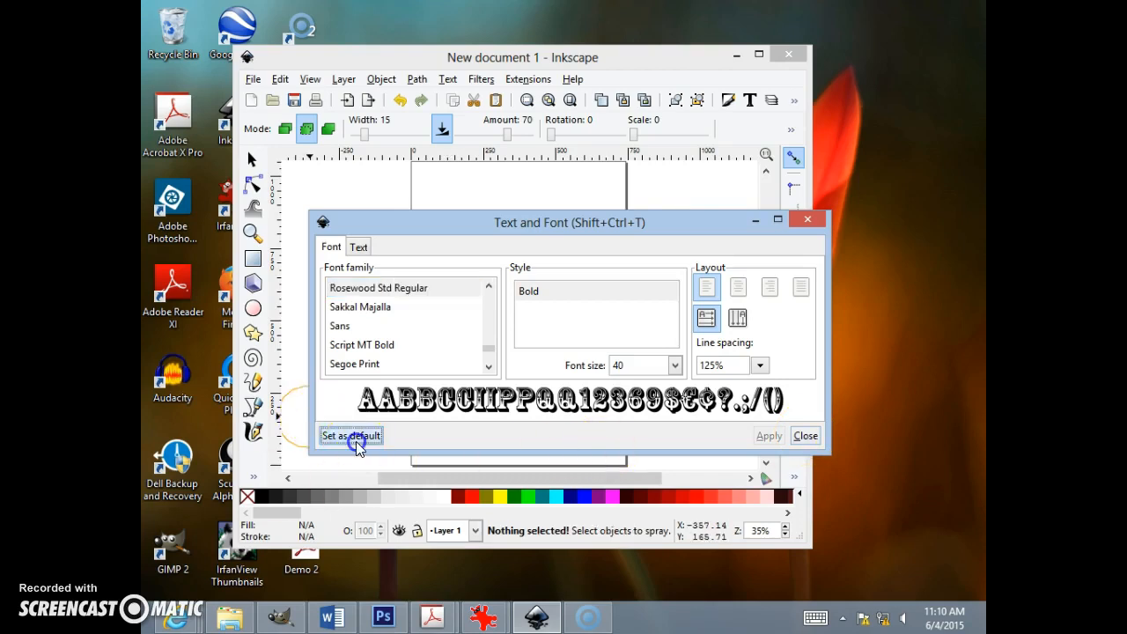
- Add the text "WARM COLORS" to the page in Rosewood Std Regular and enlarge it to about 344 by 71 px in the upper area
drag(684, 229, 797, 539)
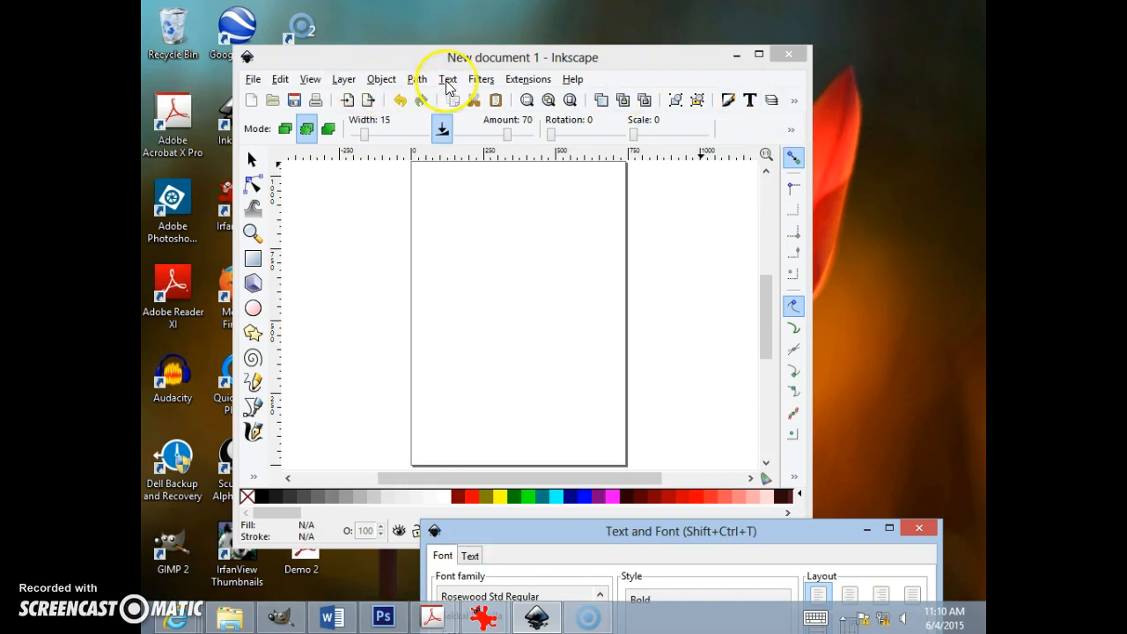
click(758, 55)
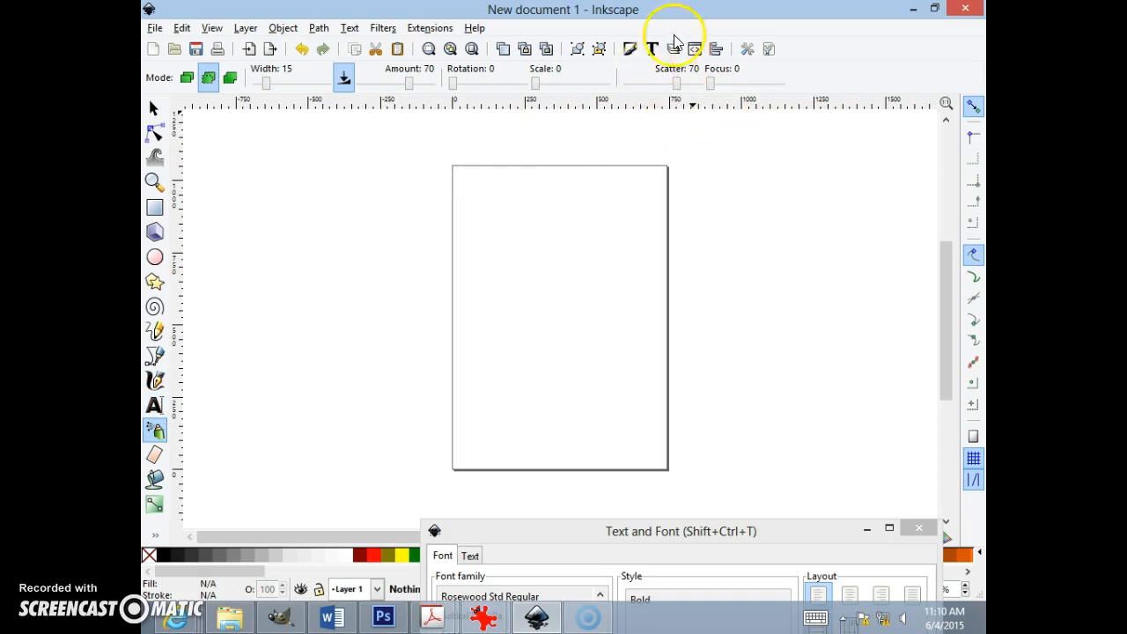
click(155, 407)
click(509, 289)
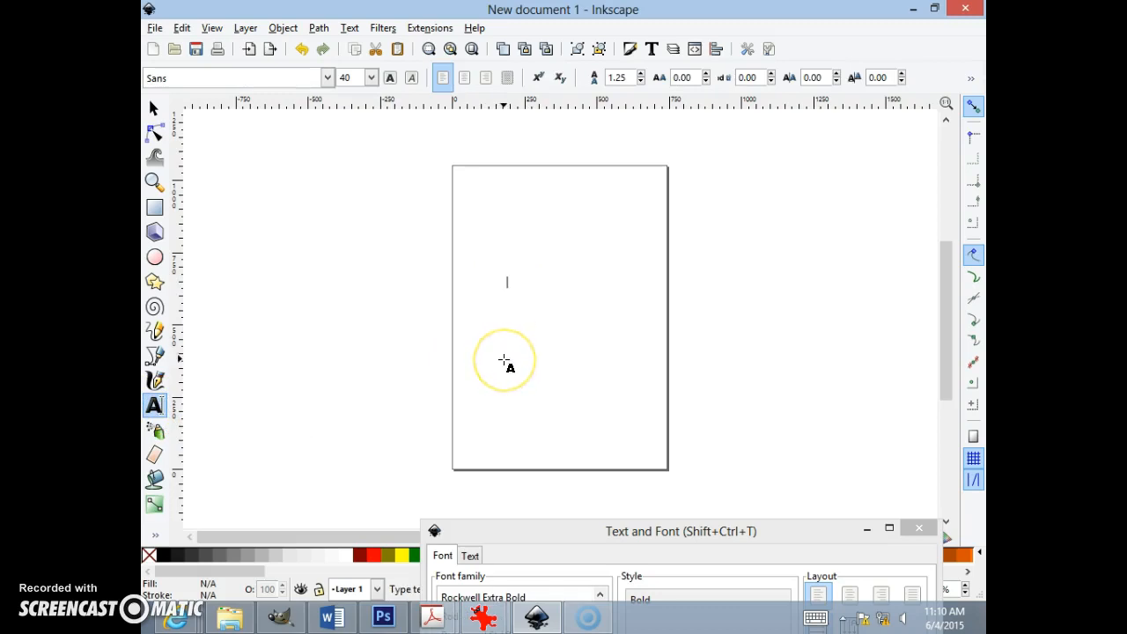
text(tex)
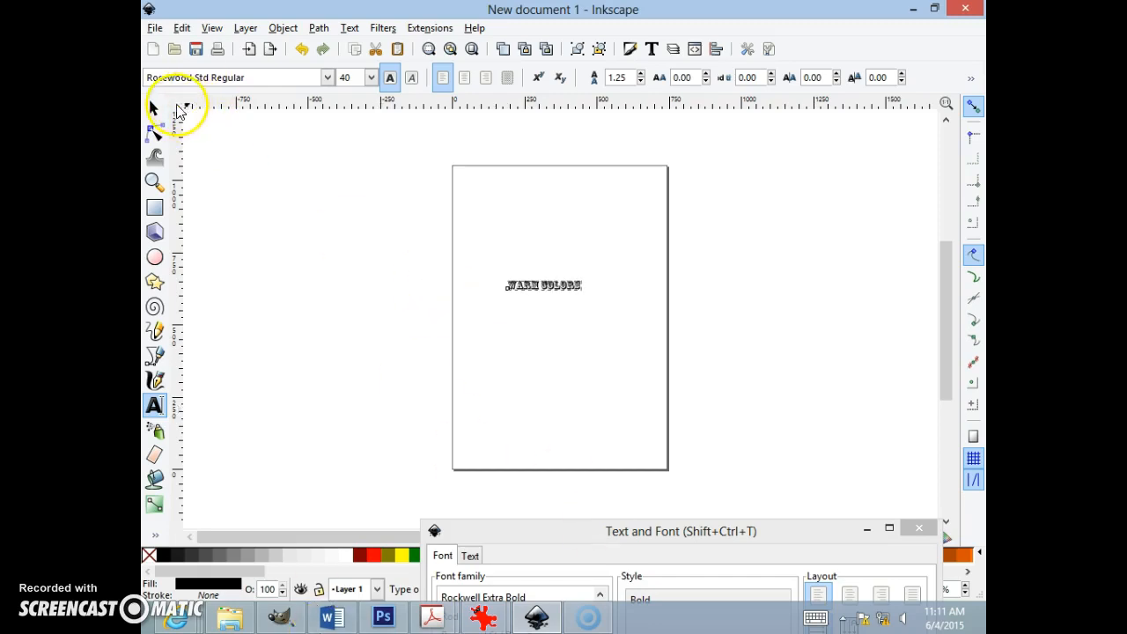
click(153, 108)
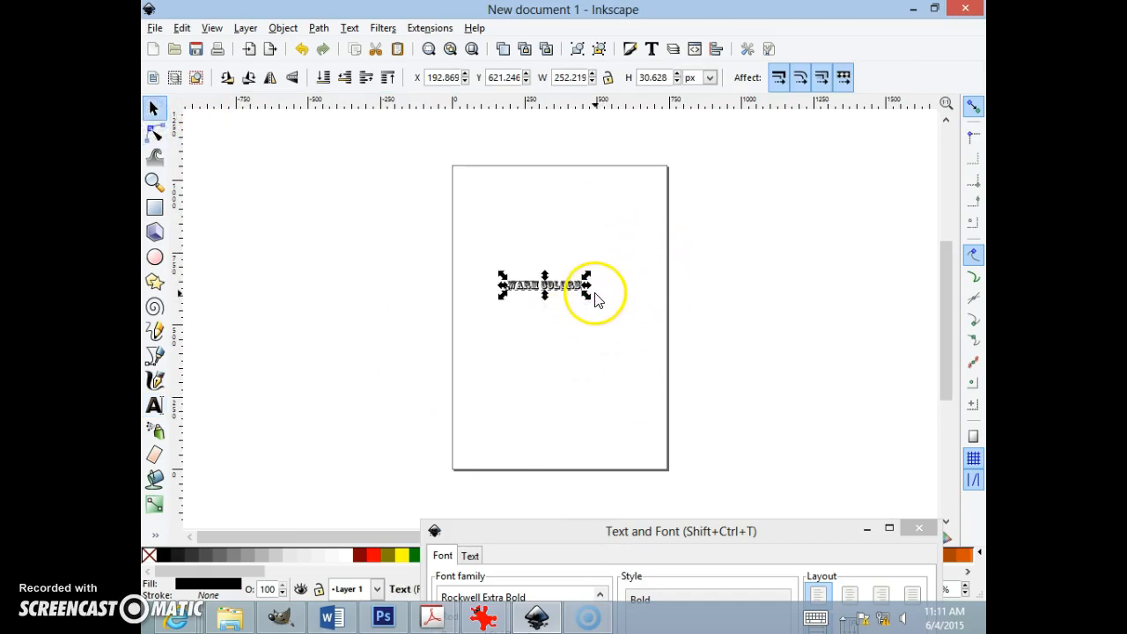
drag(586, 296, 549, 228)
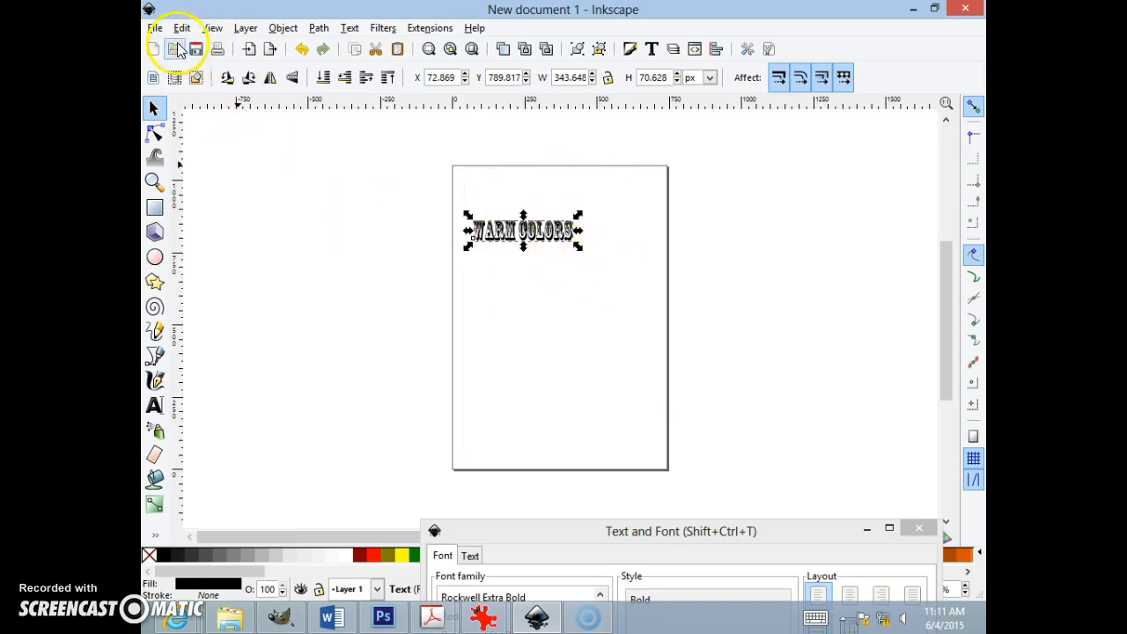
- Set the document's page size to US Letter with landscape orientation
click(154, 29)
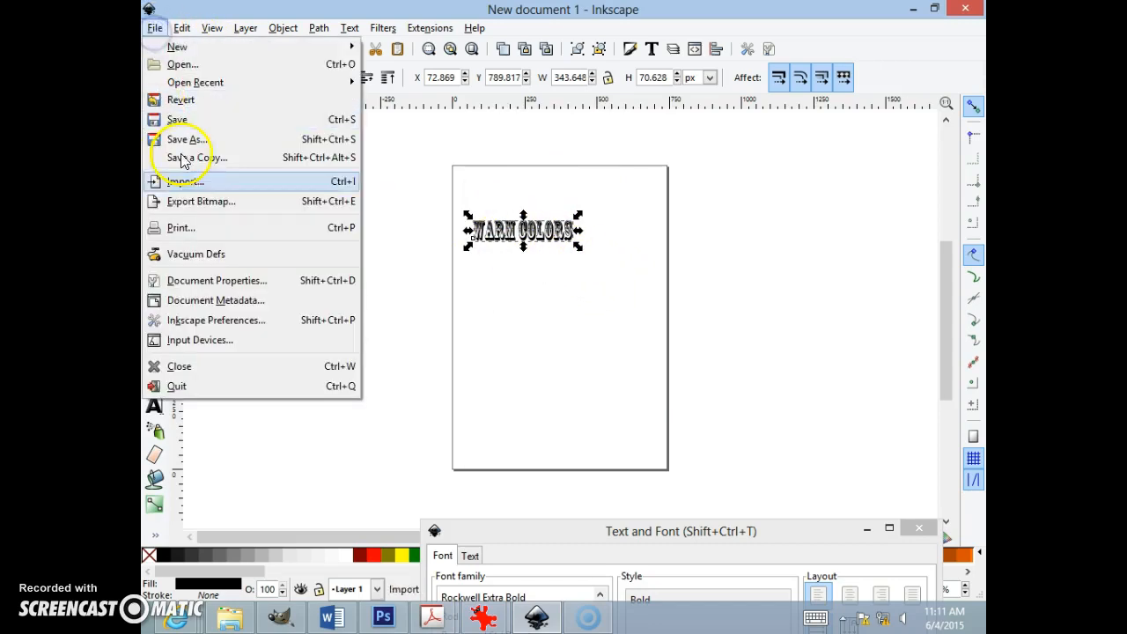
click(243, 289)
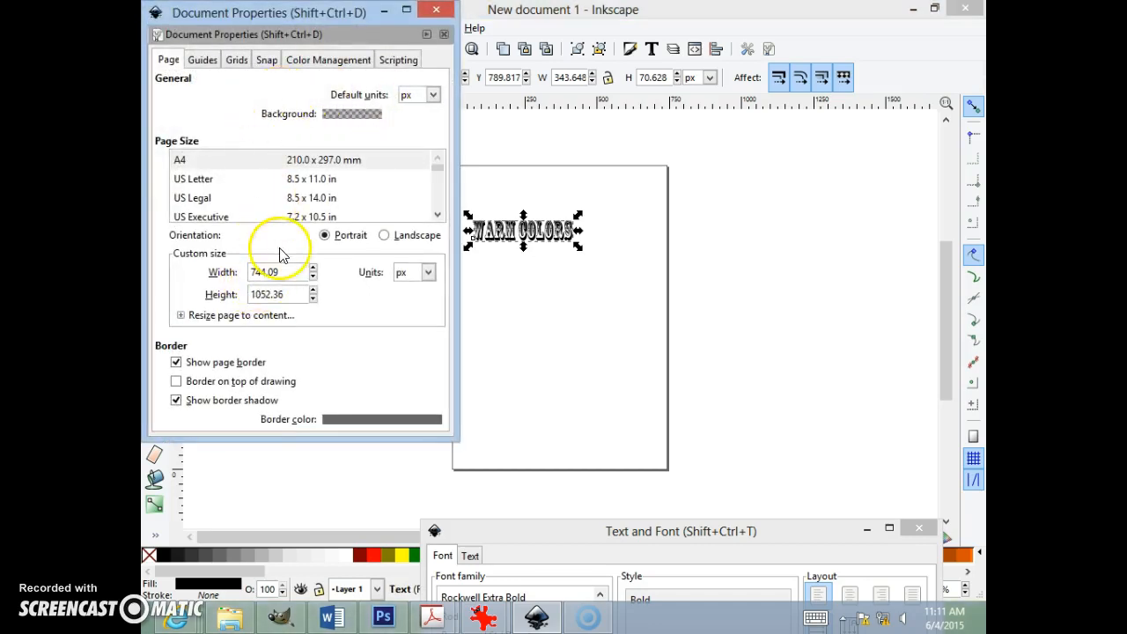
click(188, 180)
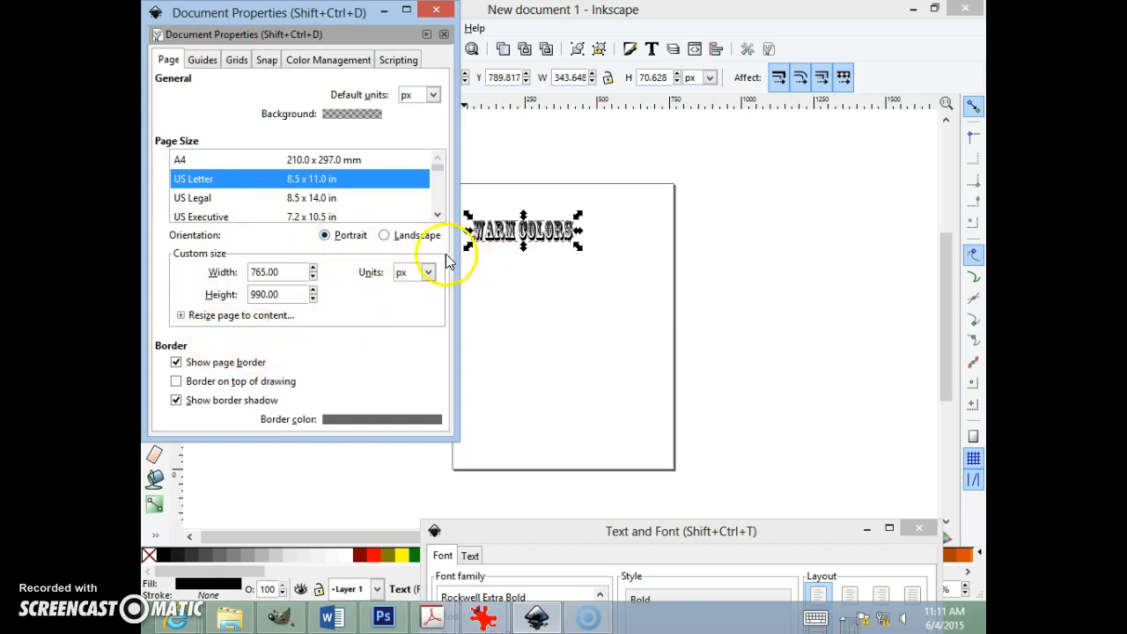
click(387, 238)
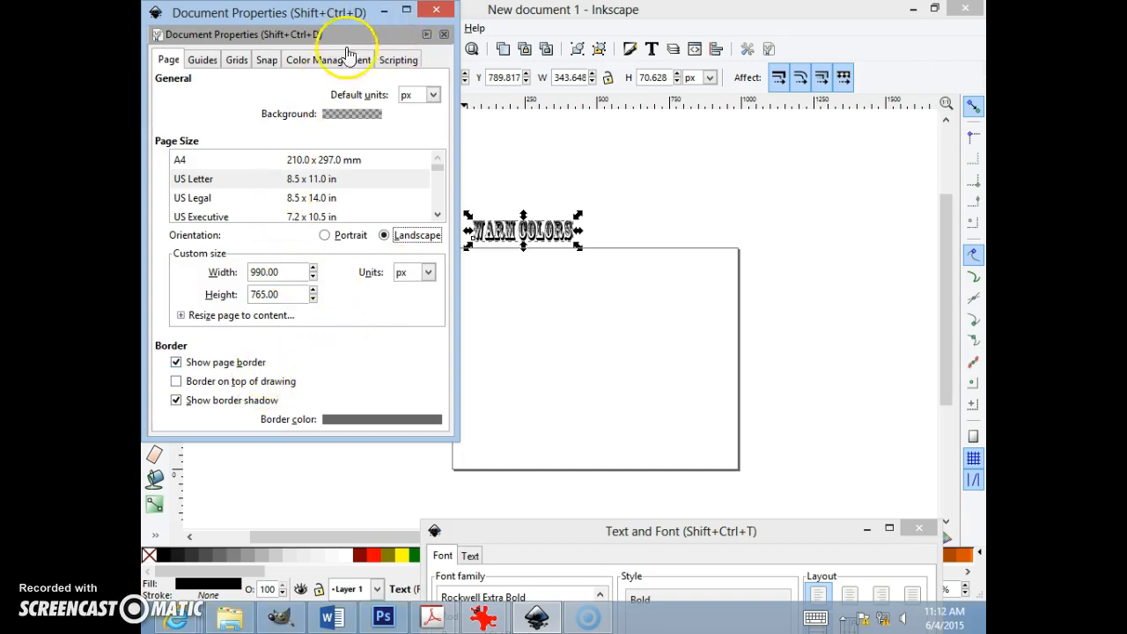
click(443, 10)
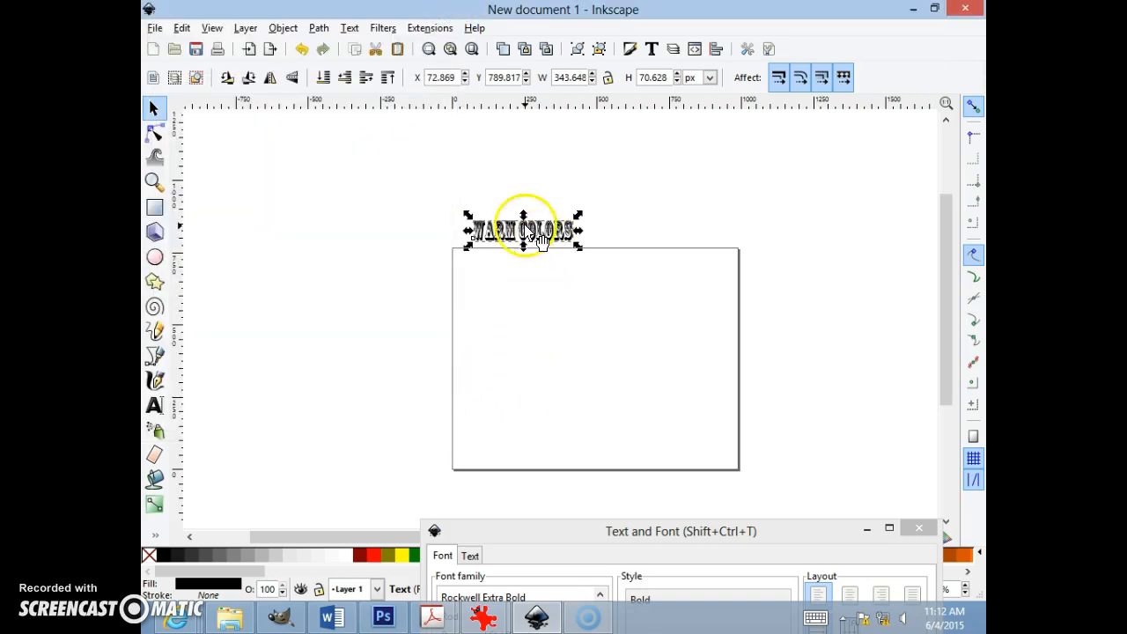
- Move the "WARM COLORS" text inside the page's upper-left corner and try several fill colors, ending with magenta
drag(540, 239, 534, 292)
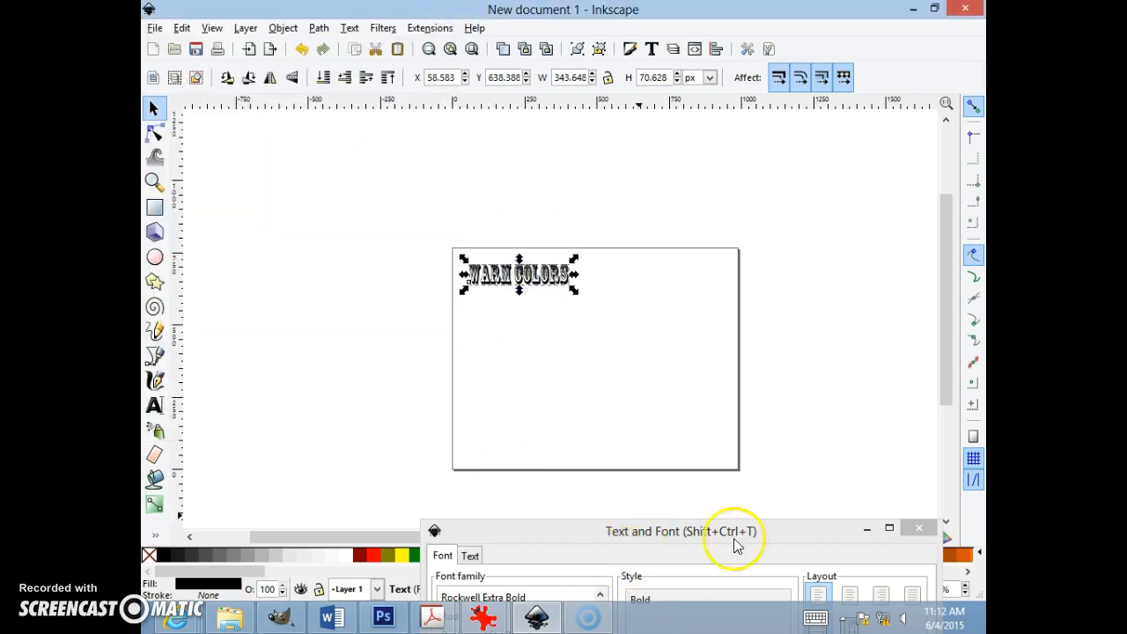
click(919, 529)
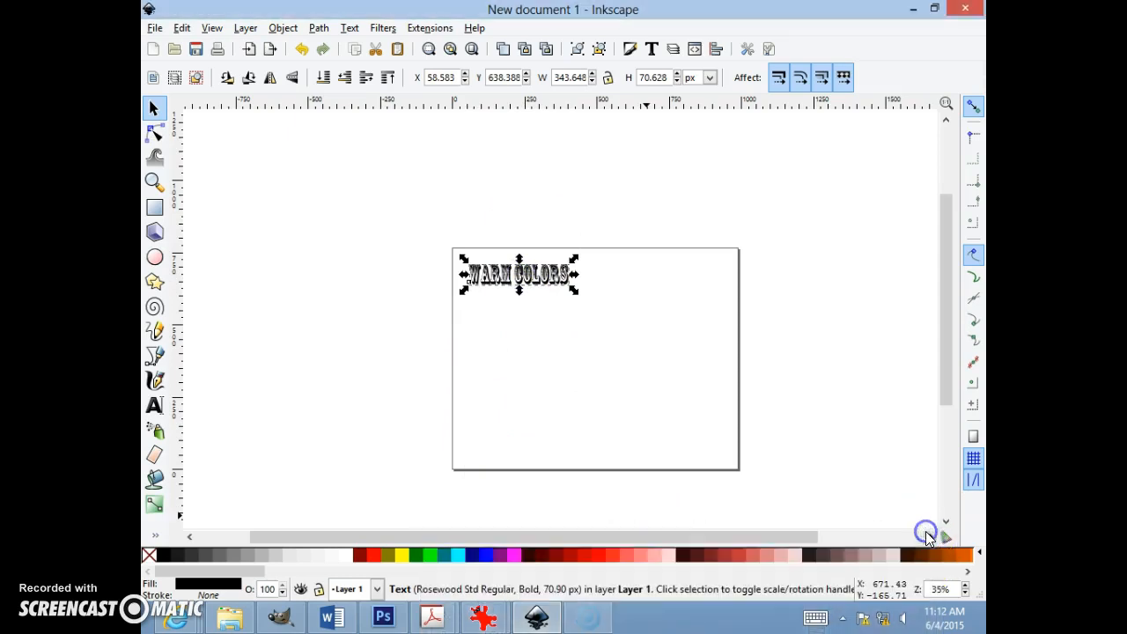
click(603, 555)
click(729, 555)
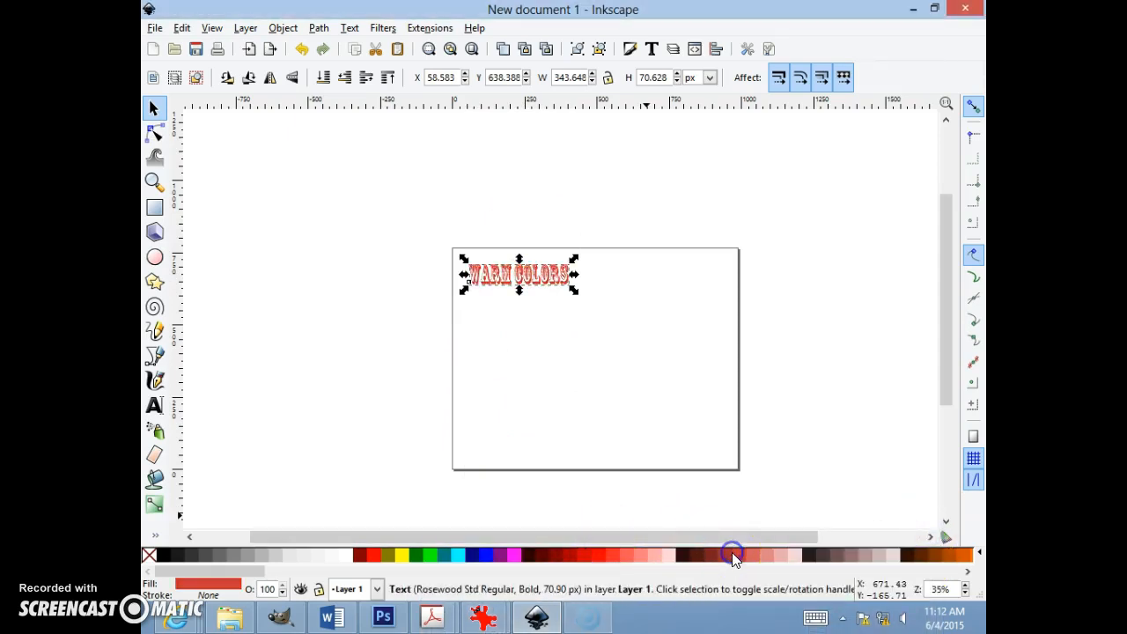
click(401, 557)
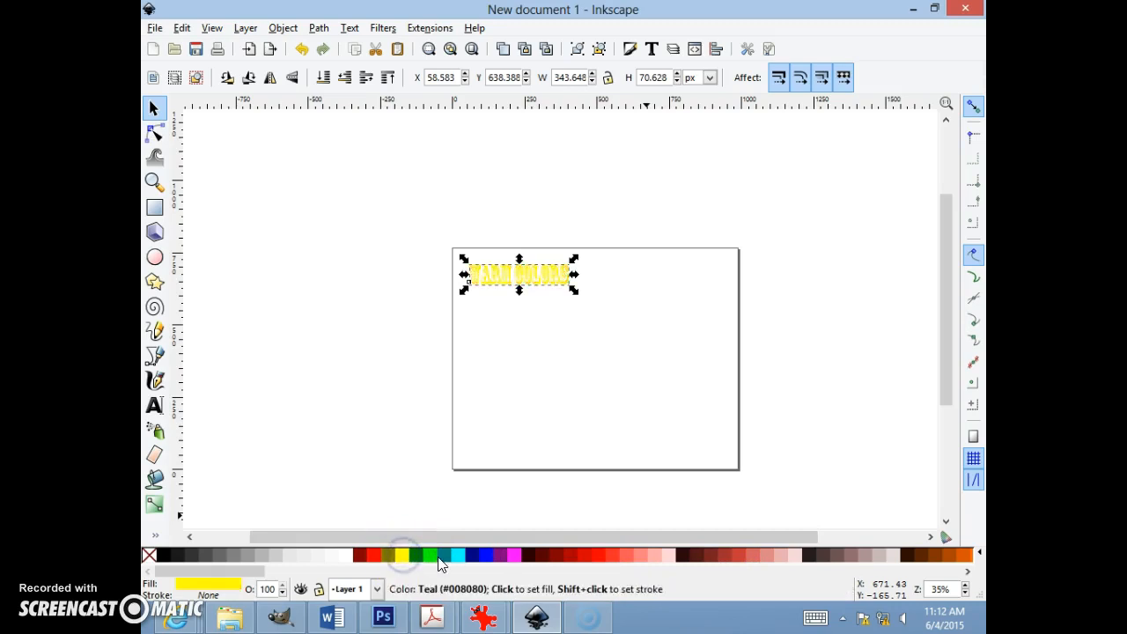
click(440, 556)
click(465, 558)
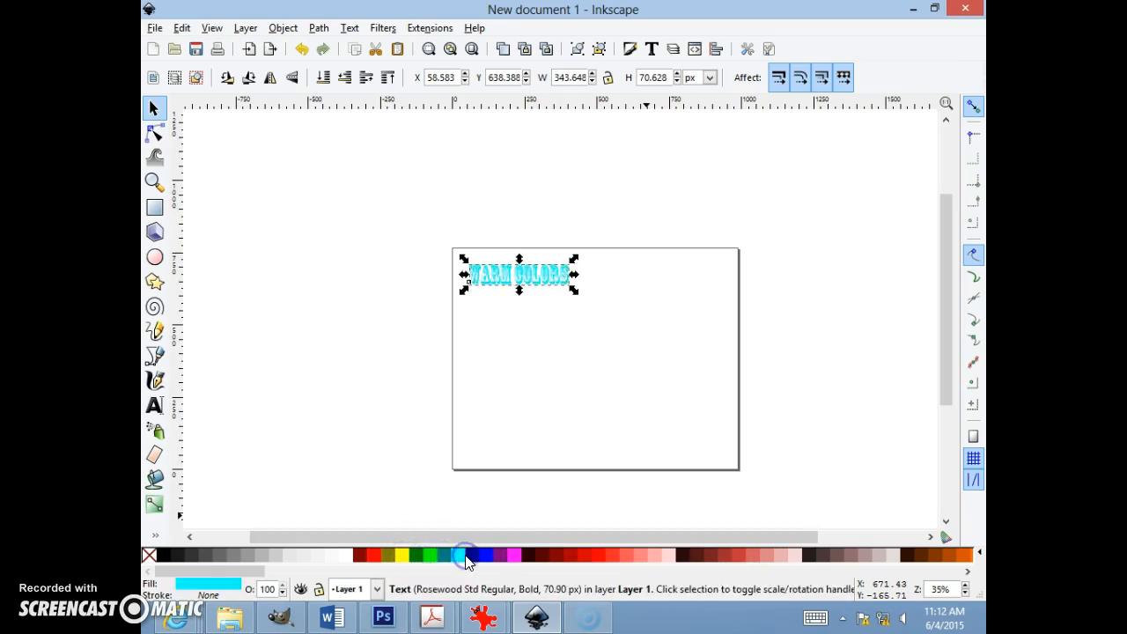
click(513, 555)
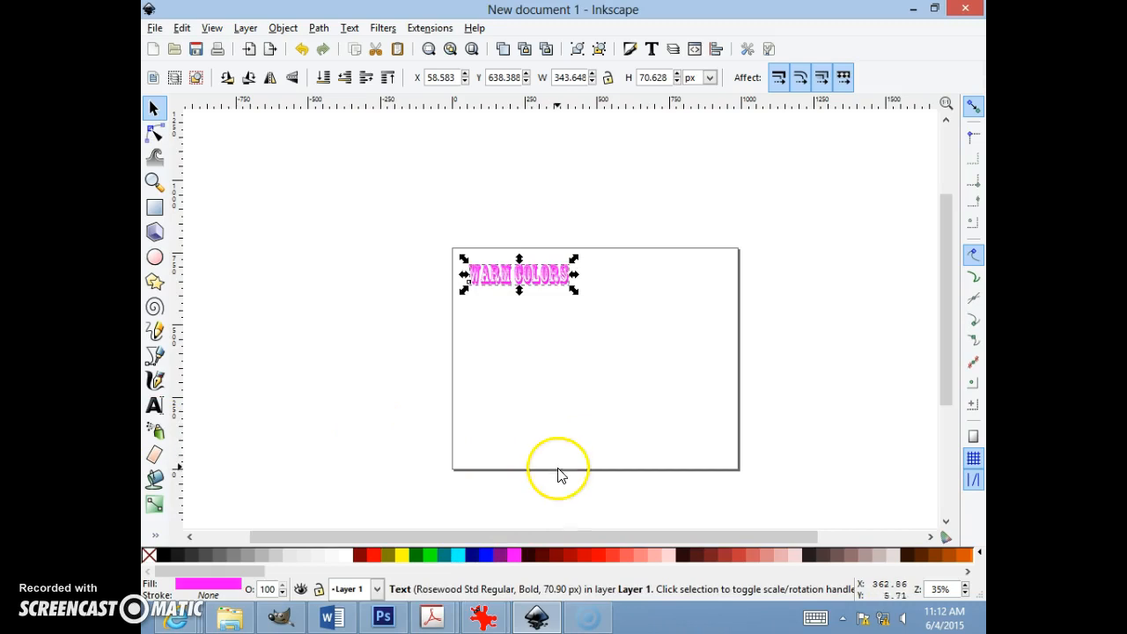
- Switch to the vocabulary document in Internet Explorer and save it to the Desktop as the PDF VCM VOCABULARY_updated2014
mouse_move(438, 625)
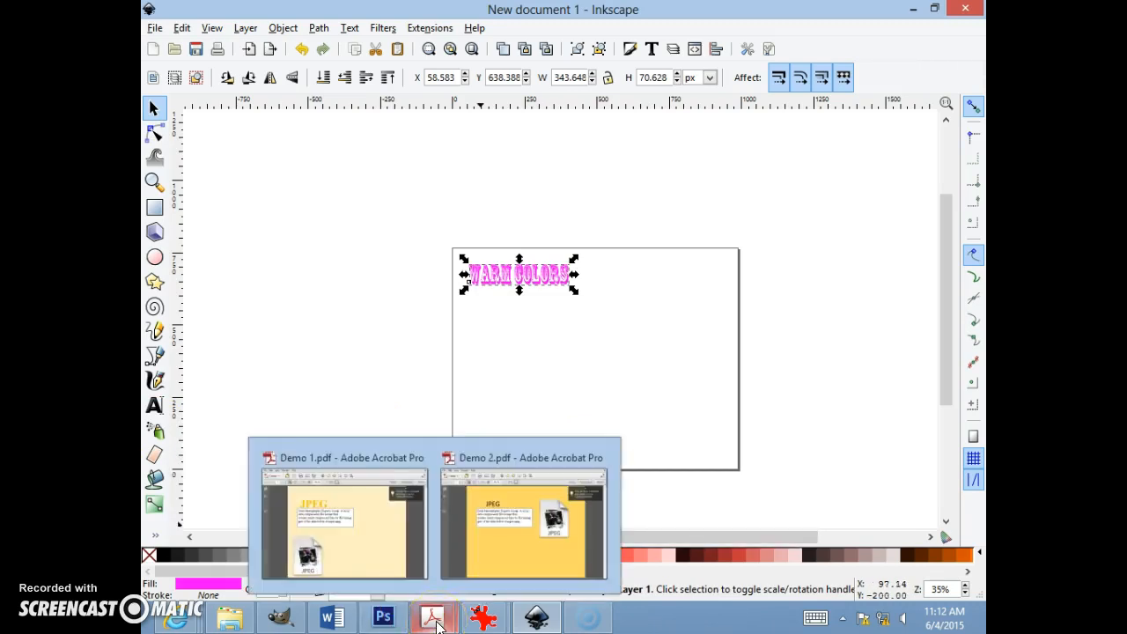
mouse_move(333, 626)
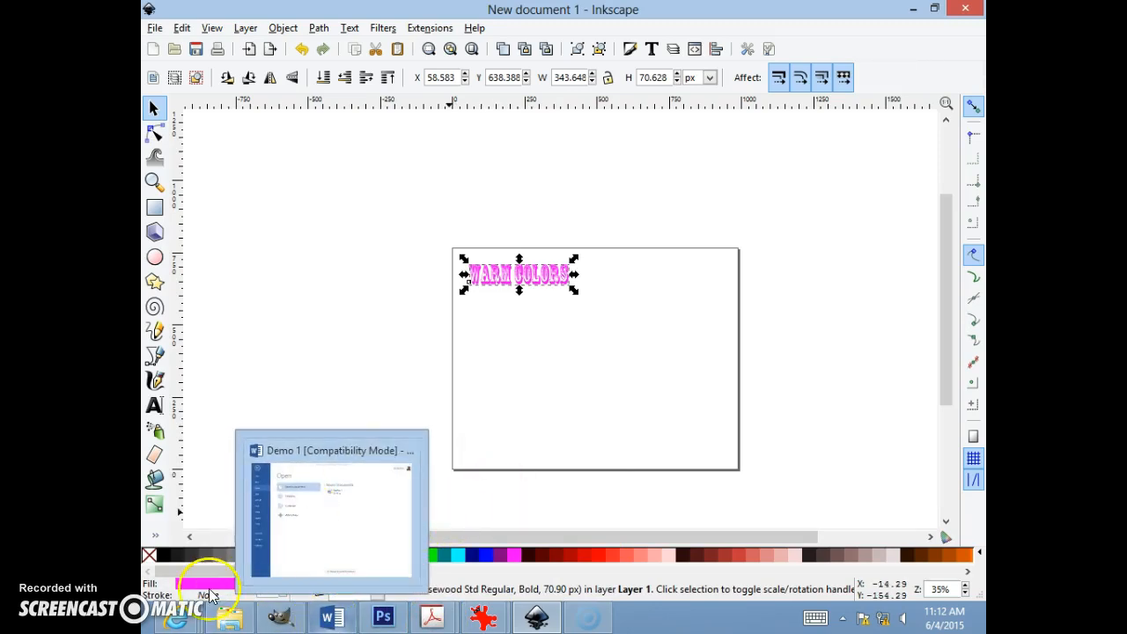
right_click(178, 619)
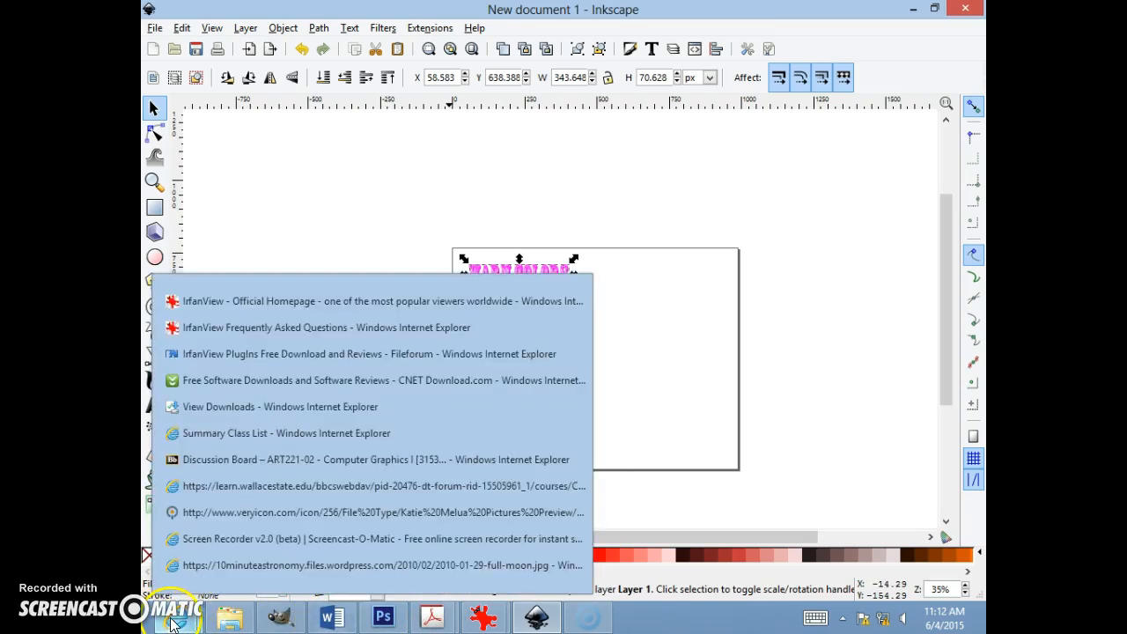
click(302, 486)
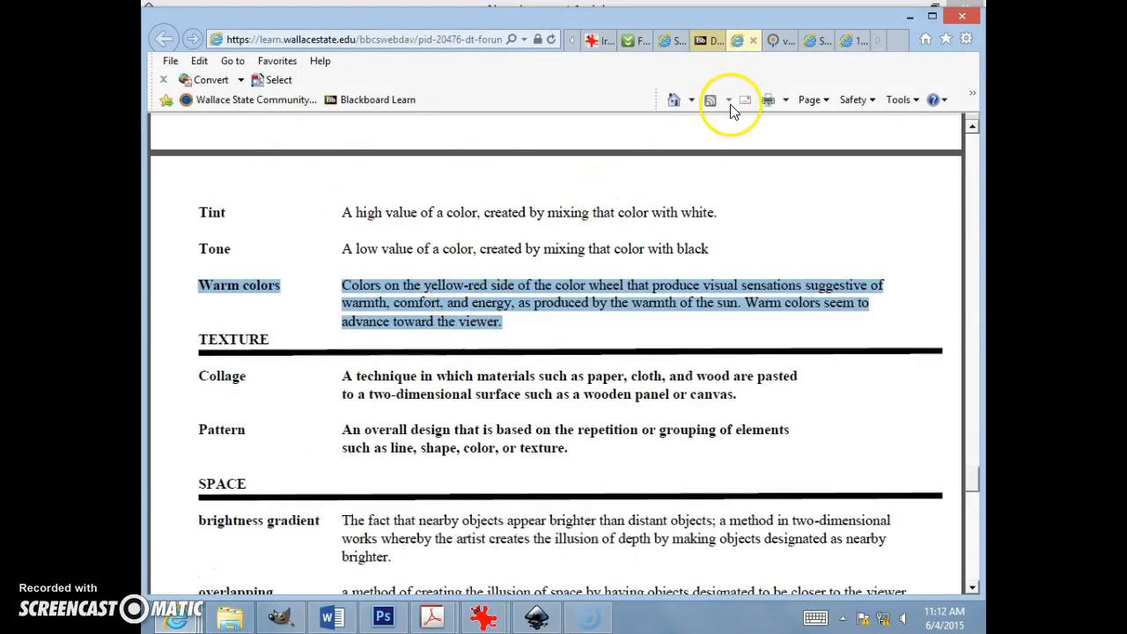
click(170, 62)
click(216, 189)
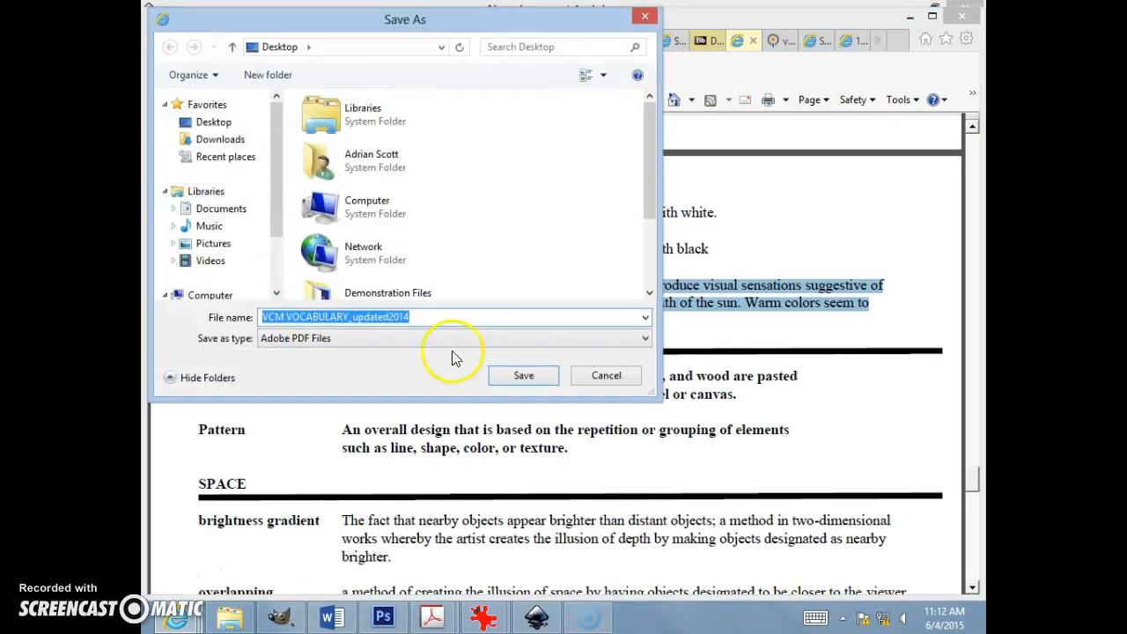
click(523, 377)
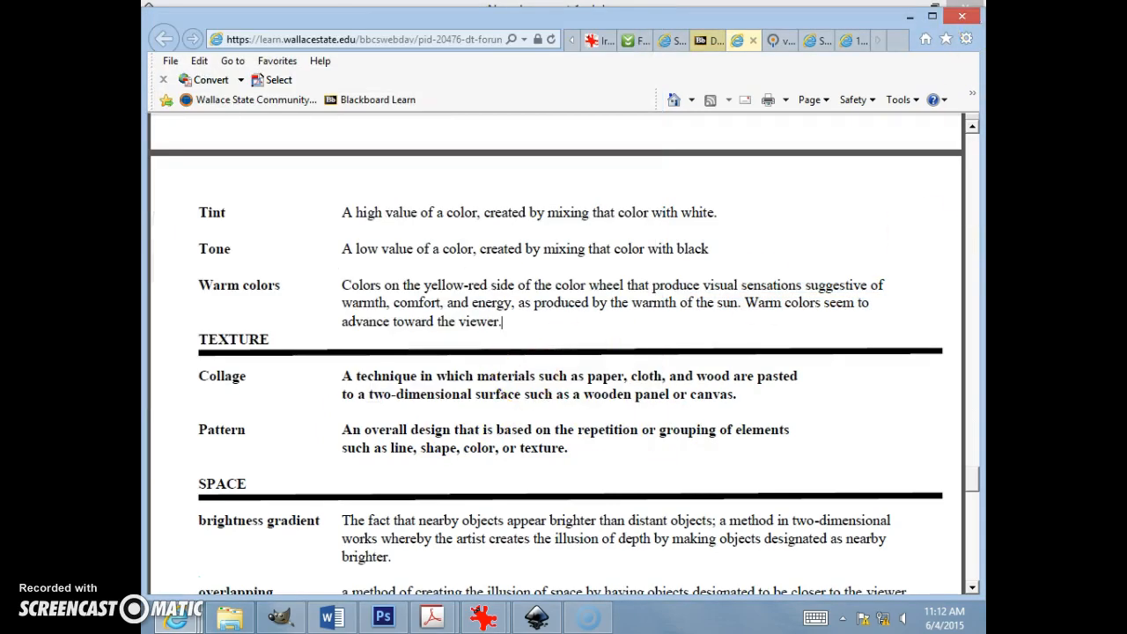
- Minimize the open windows and open the VCM VOCABULARY_updated2014 PDF from the desktop in Adobe Acrobat Pro
click(911, 18)
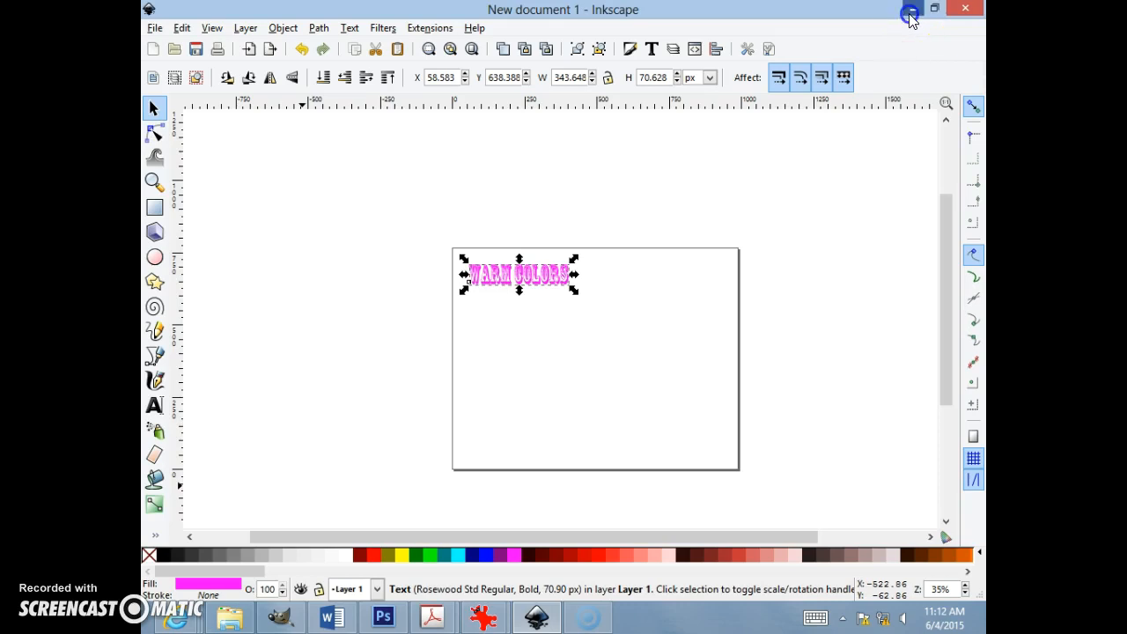
click(911, 11)
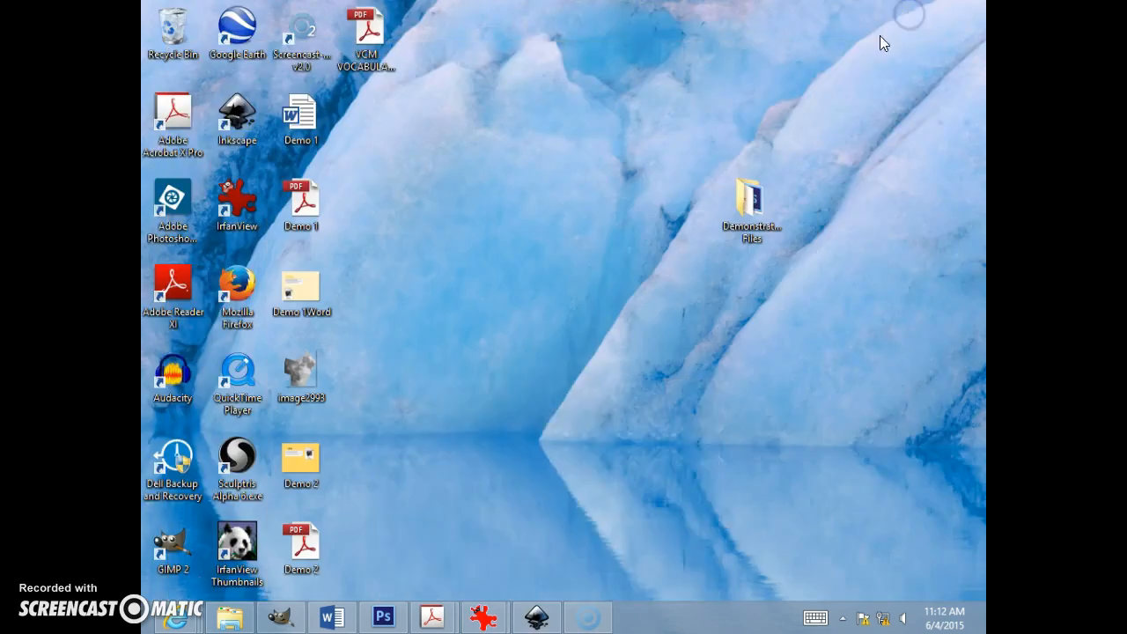
double_click(370, 35)
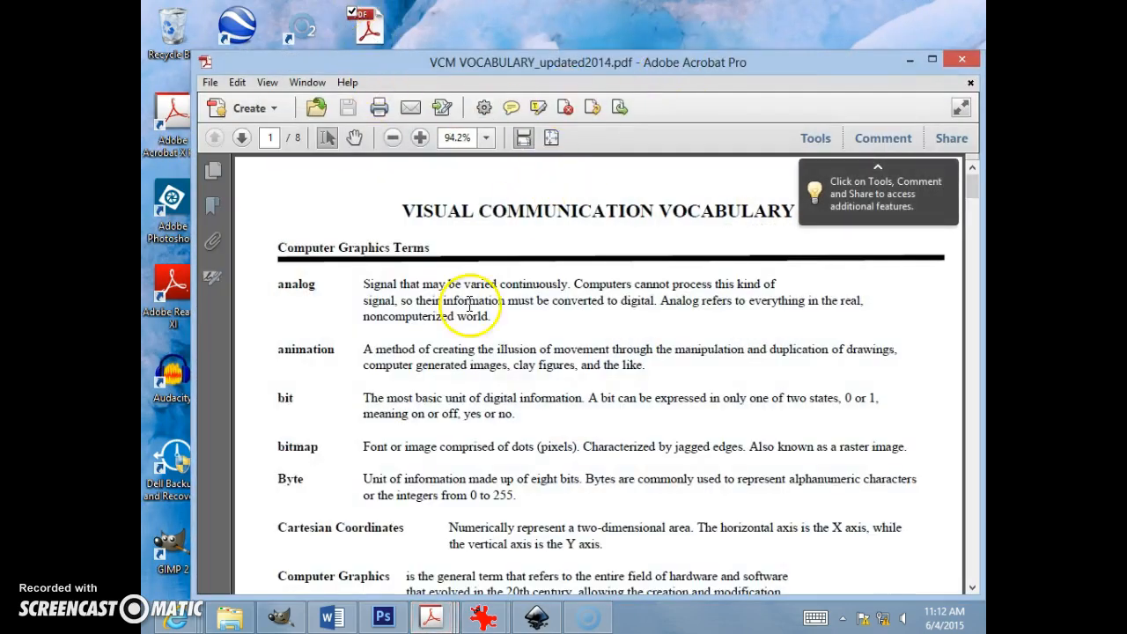
- Find the SVG entry under Graphic File Formats in the vocabulary PDF and copy the term with its full definition
scroll(293, 463, down, 5)
scroll(317, 396, down, 20)
scroll(322, 391, down, 6)
scroll(320, 397, up, 4)
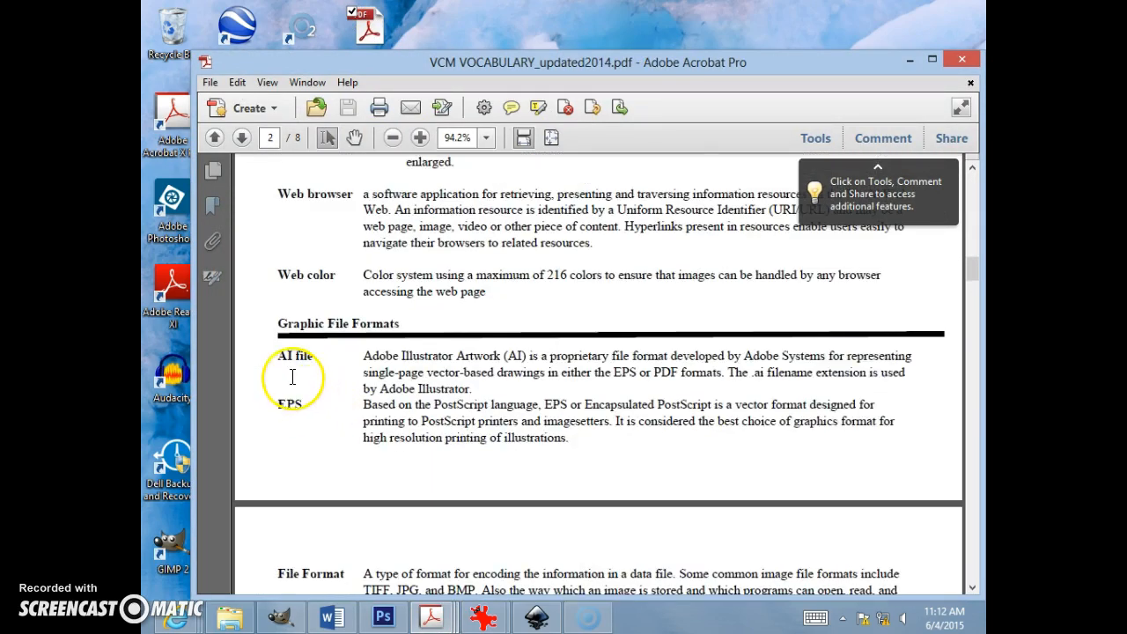
scroll(293, 377, up, 3)
scroll(294, 376, down, 13)
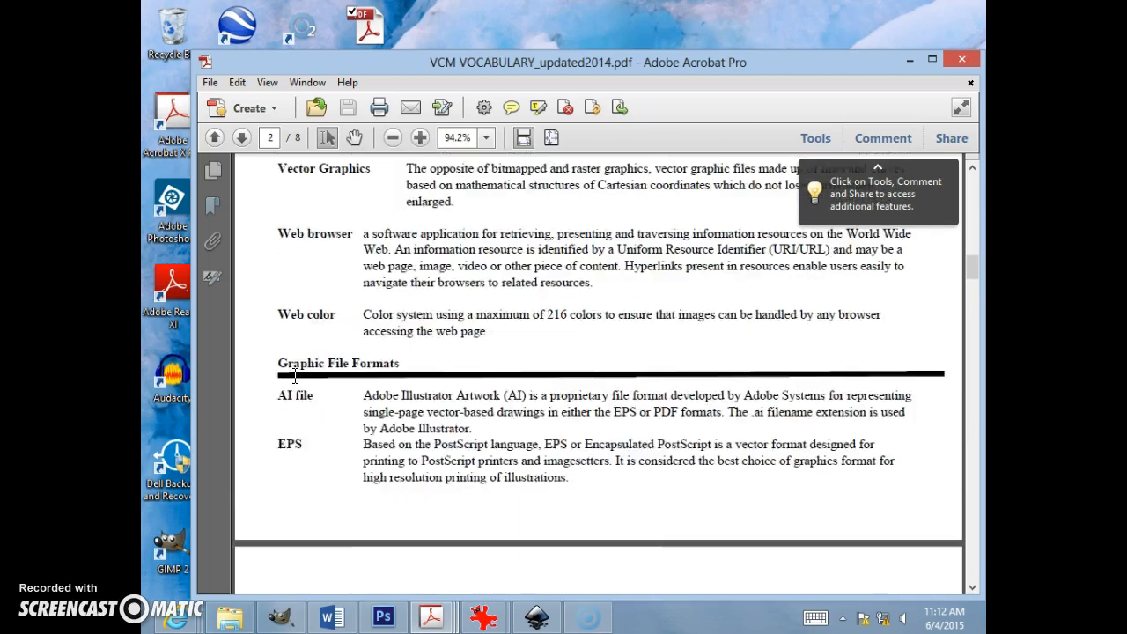
scroll(297, 378, down, 5)
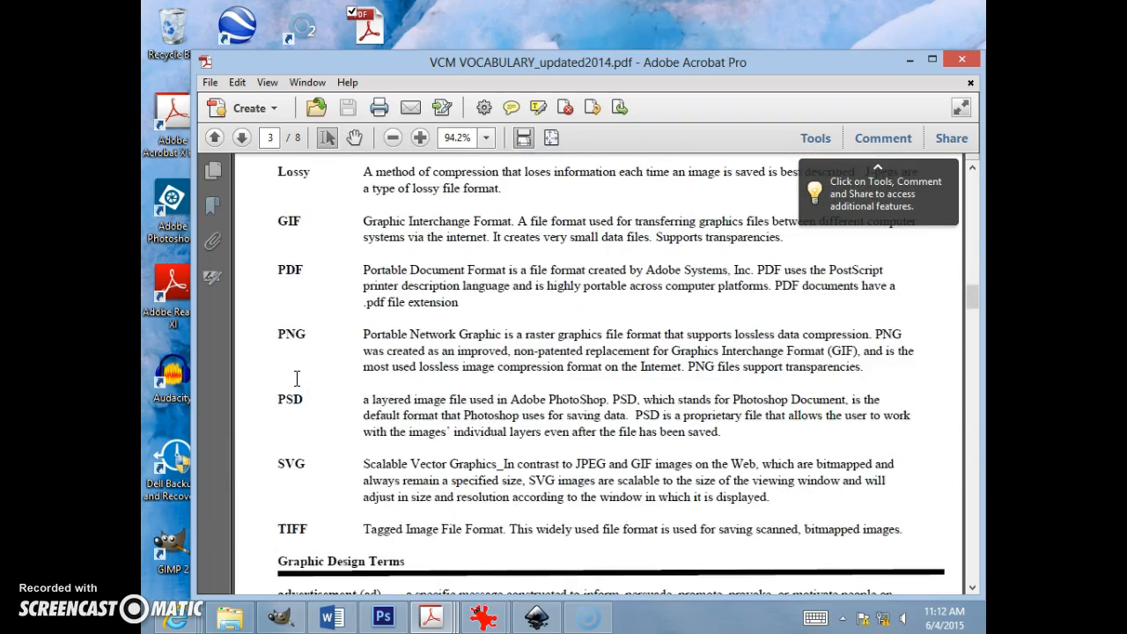
click(288, 430)
drag(288, 431, 782, 465)
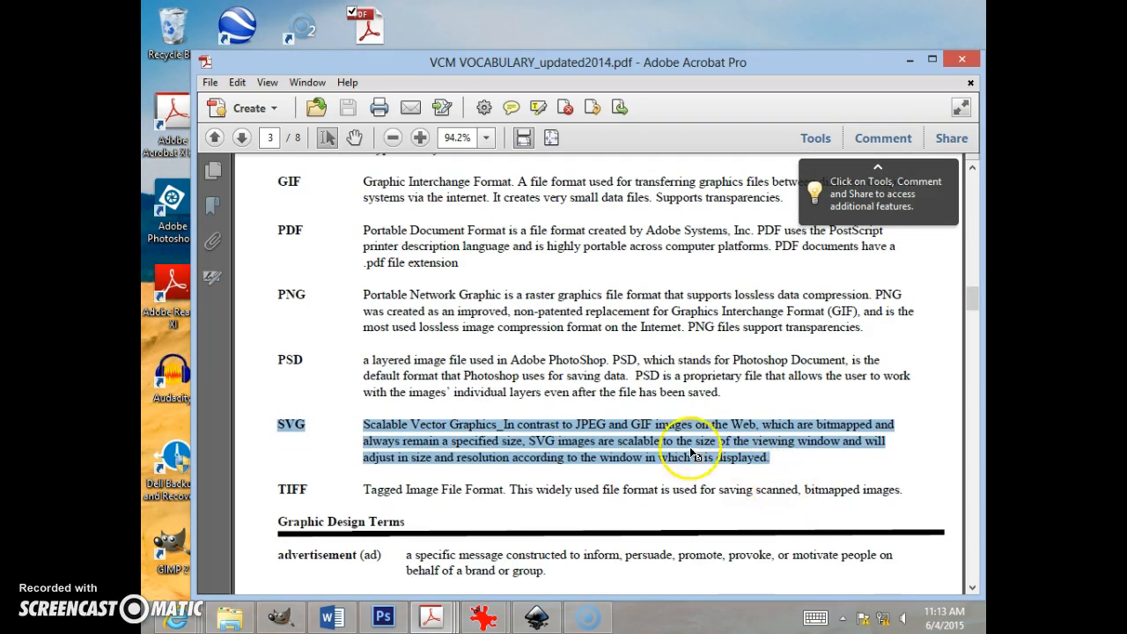
right_click(573, 435)
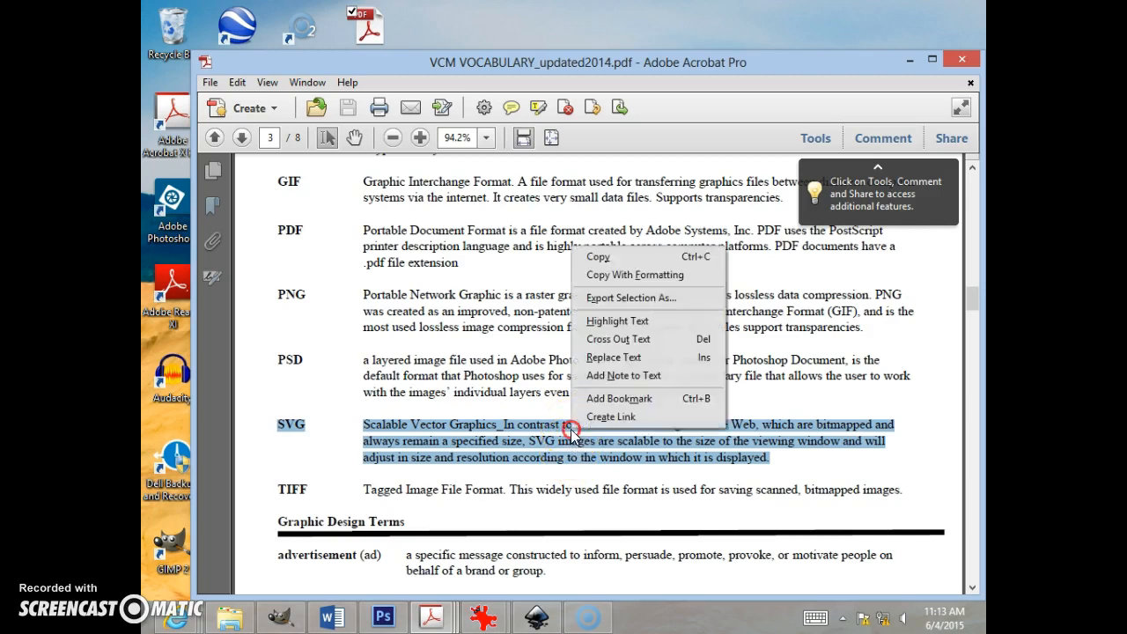
click(639, 258)
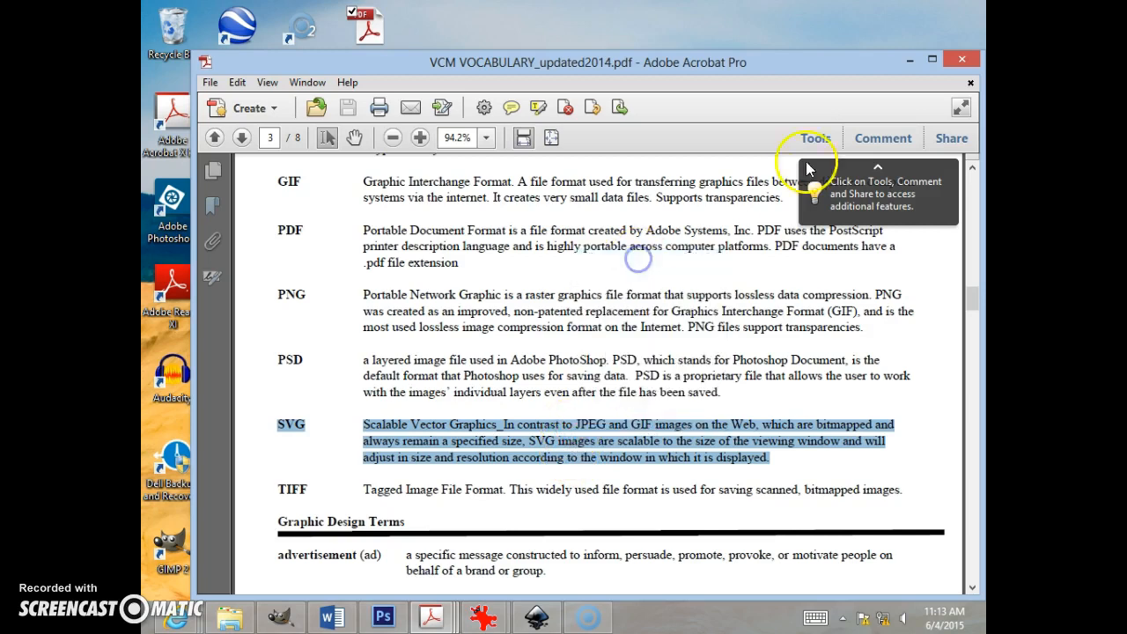
- Minimize the PDF, switch back to Inkscape, and deselect the "WARM COLORS" text
click(909, 59)
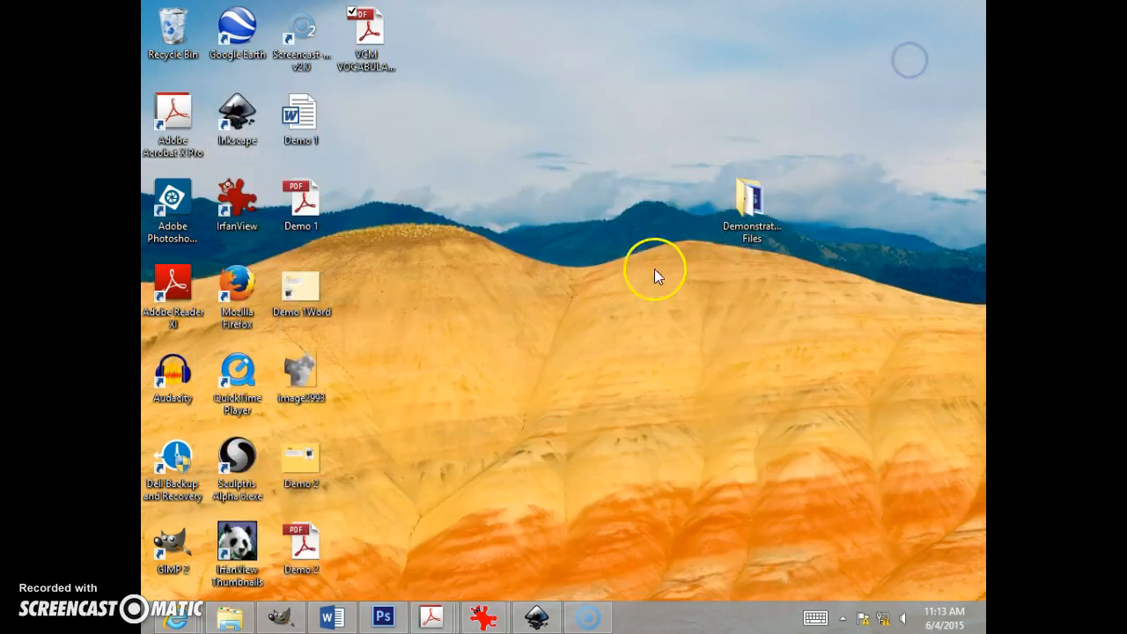
click(536, 619)
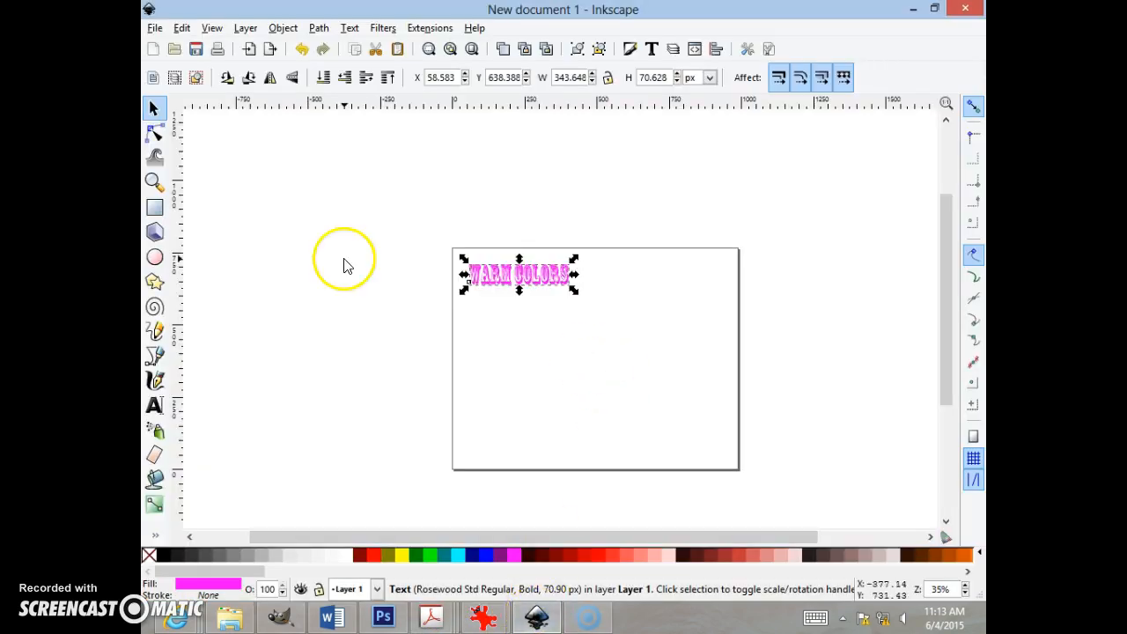
click(486, 344)
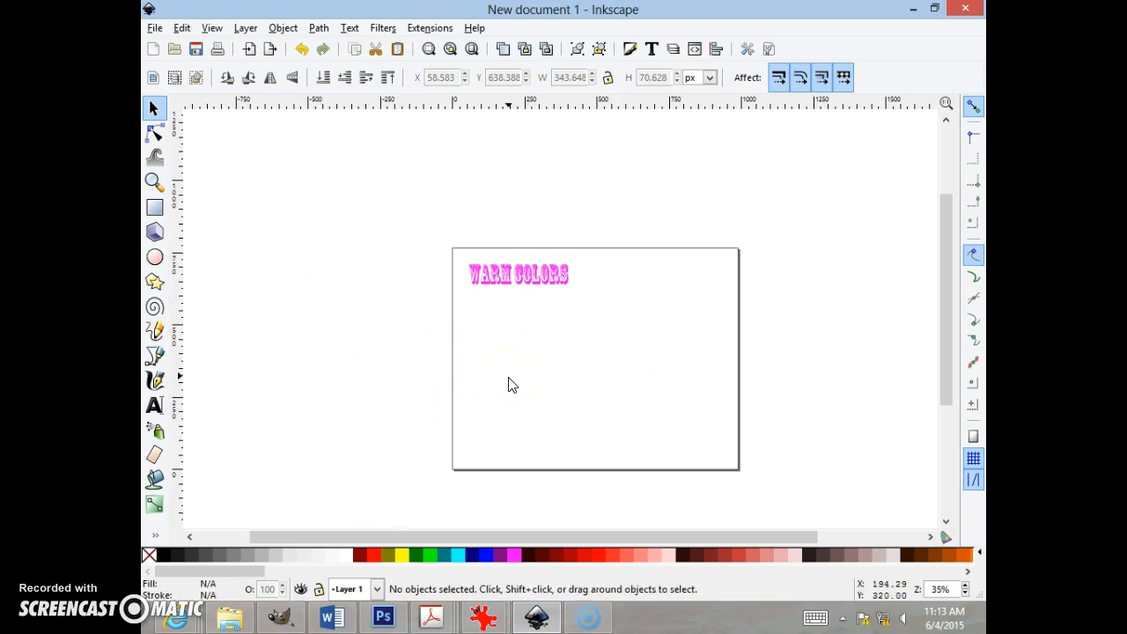
- Paste the copied SVG entry as a text object below "WARM COLORS" and delete its leading word "SVG"
click(155, 405)
click(499, 327)
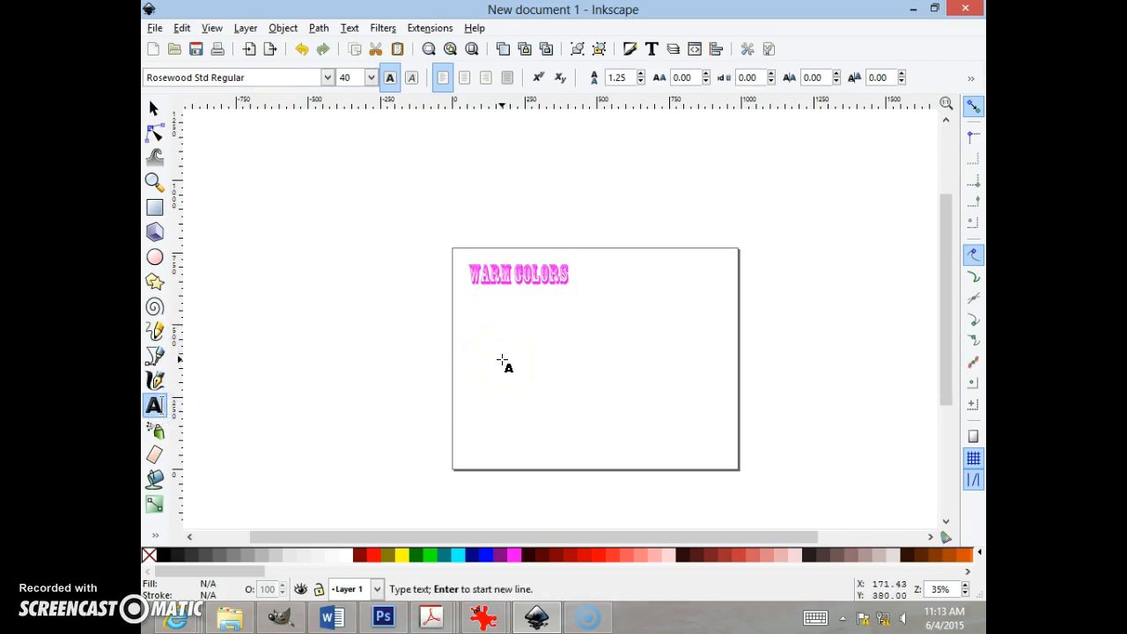
key(ctrl+v)
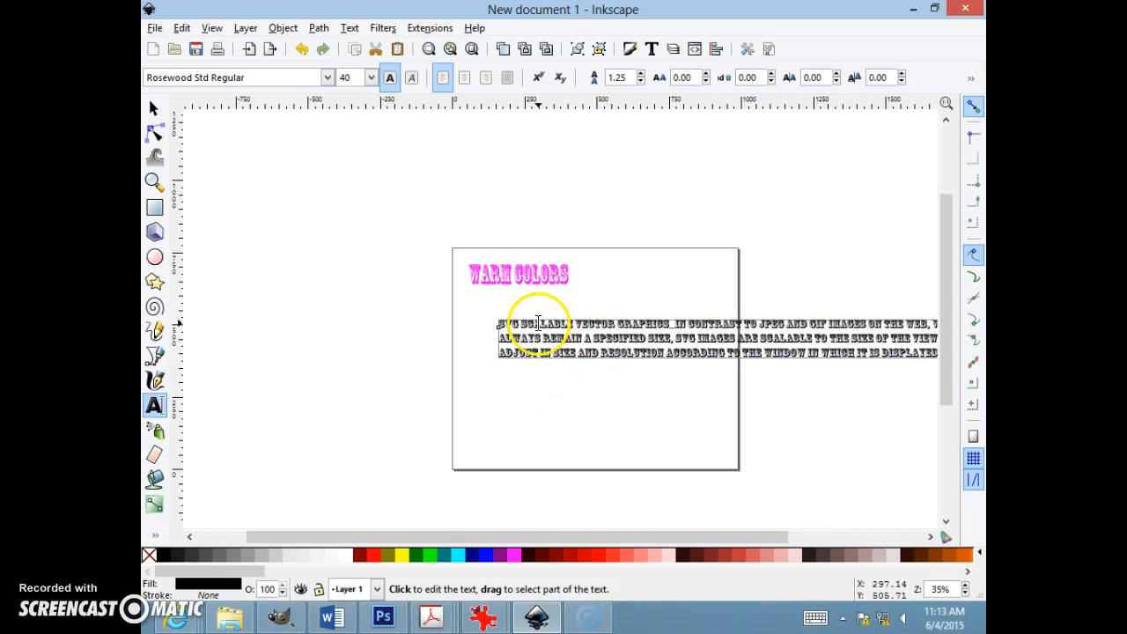
click(518, 325)
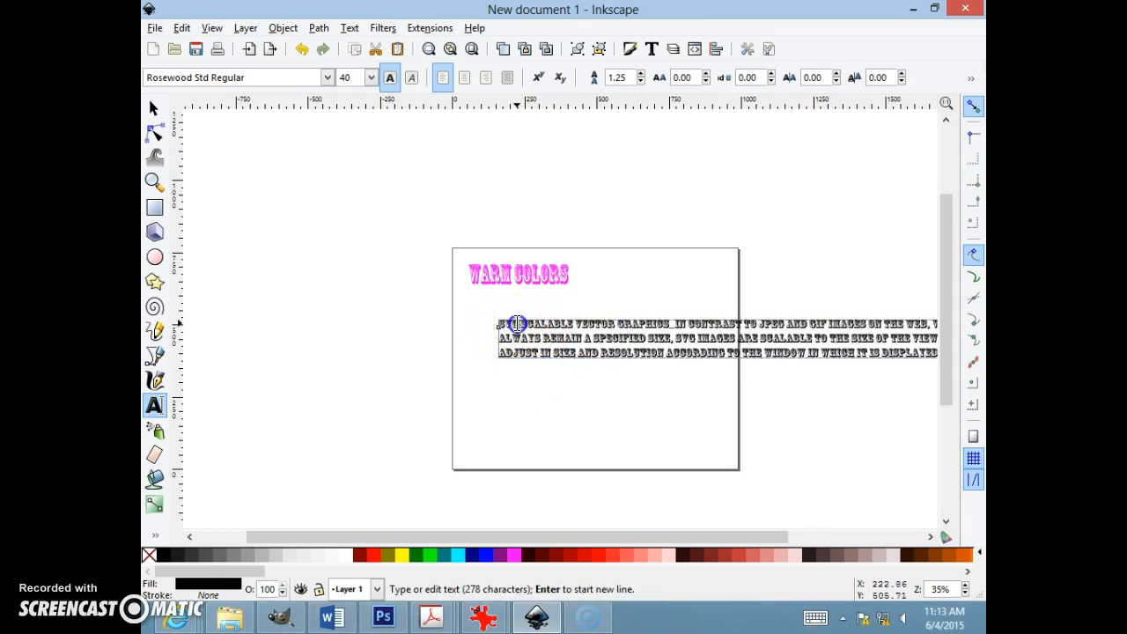
drag(496, 327, 515, 328)
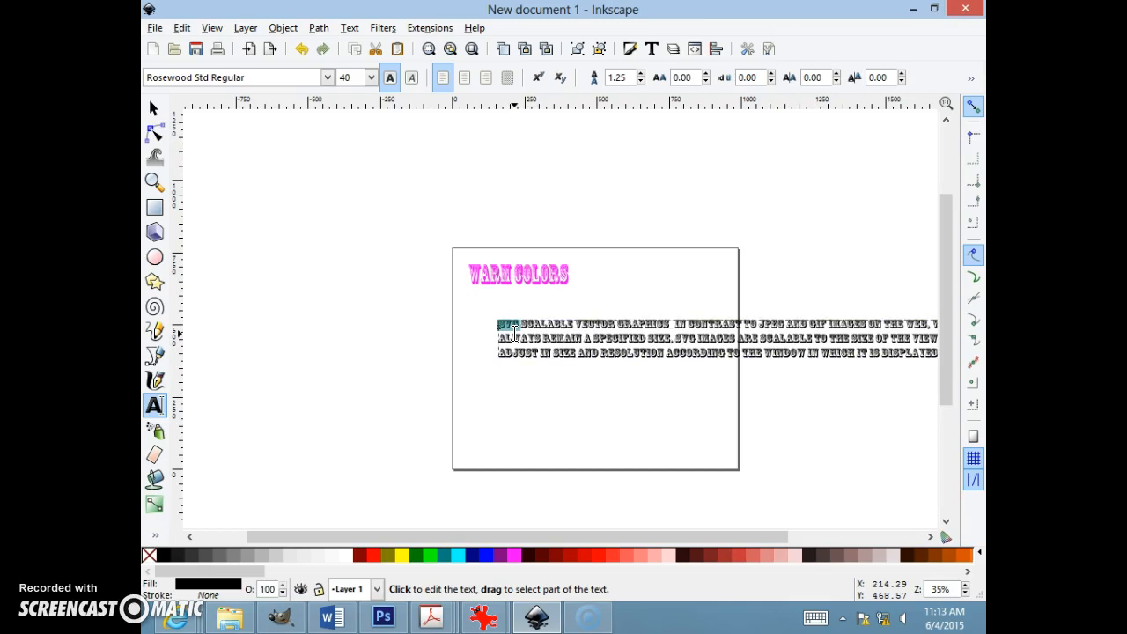
key(BackSpace)
click(493, 352)
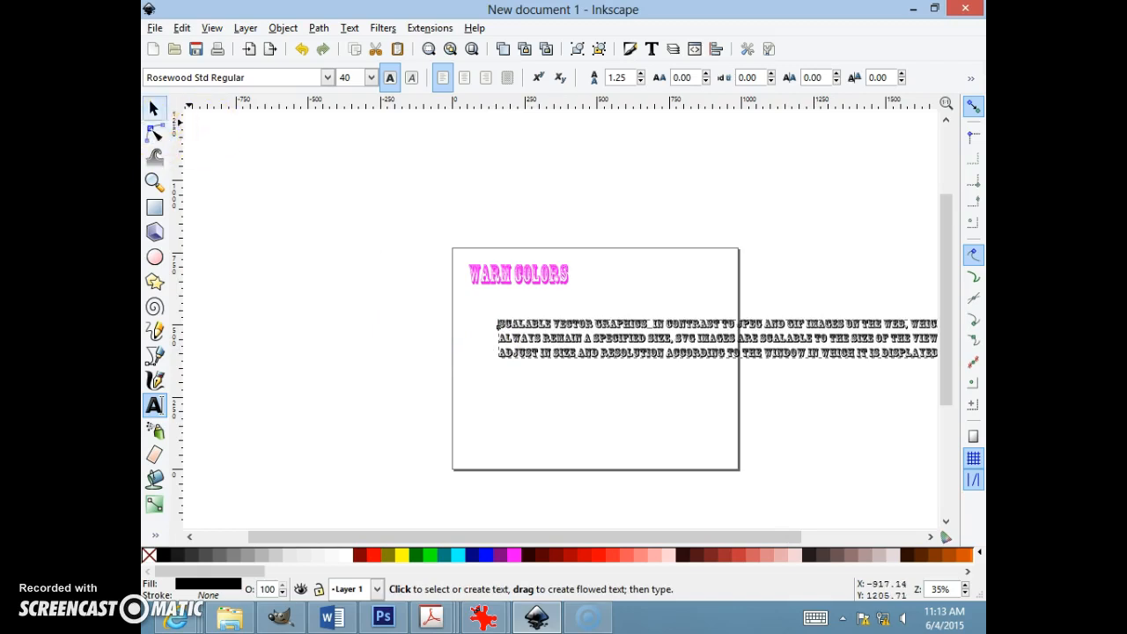
click(154, 110)
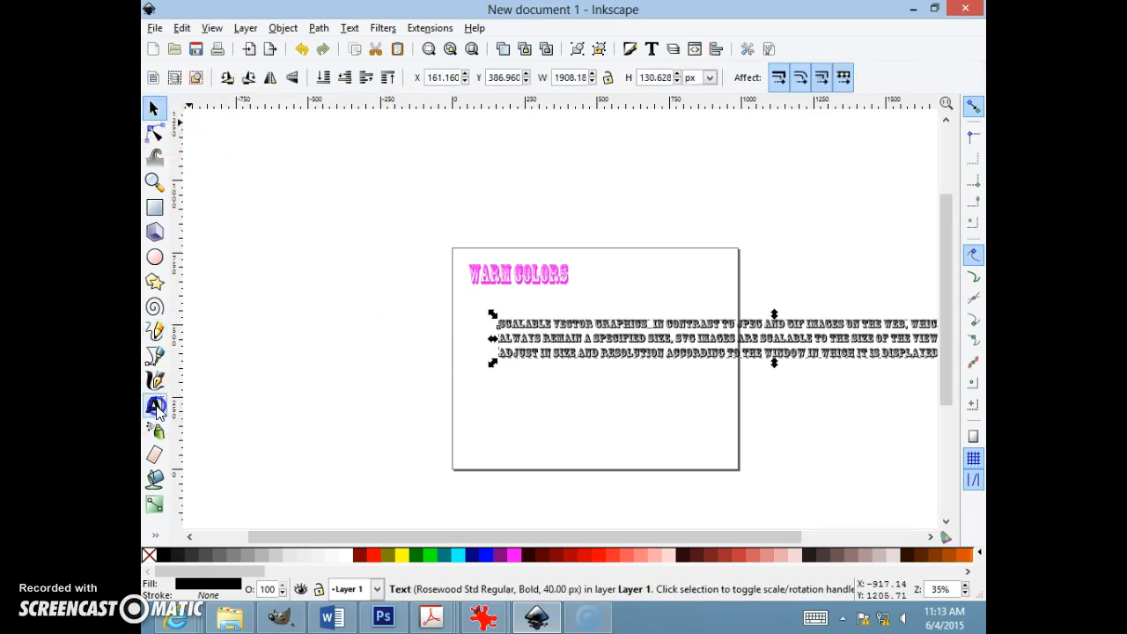
- Add a separate "SVG" text below the definition, enlarged to about 175 by 116 px and filled red
click(154, 405)
click(492, 393)
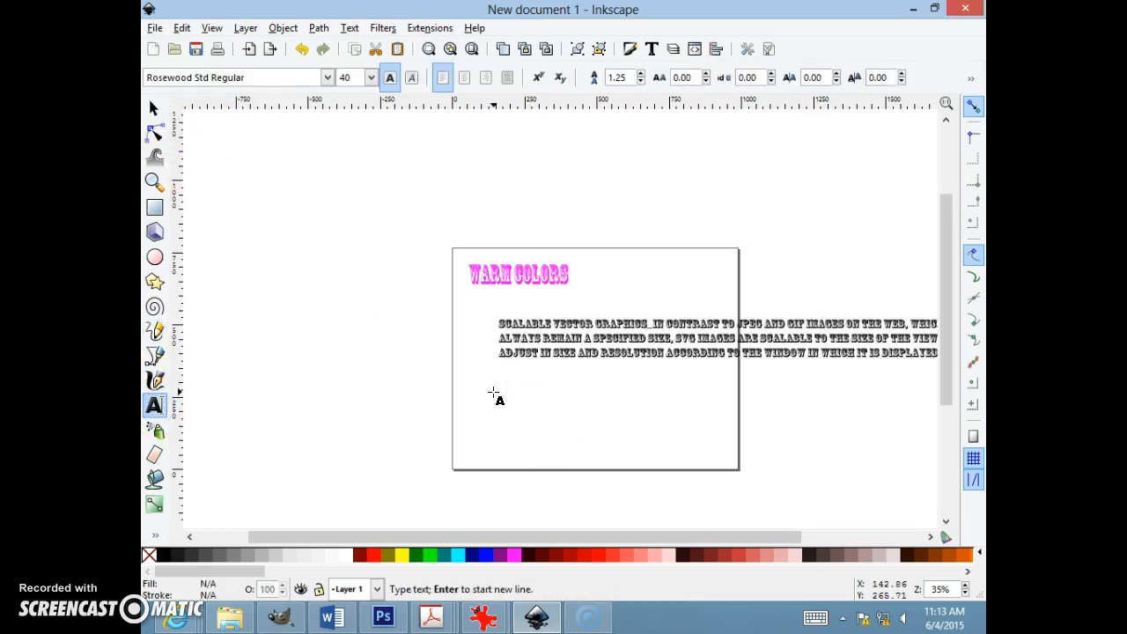
text(SVG)
click(154, 107)
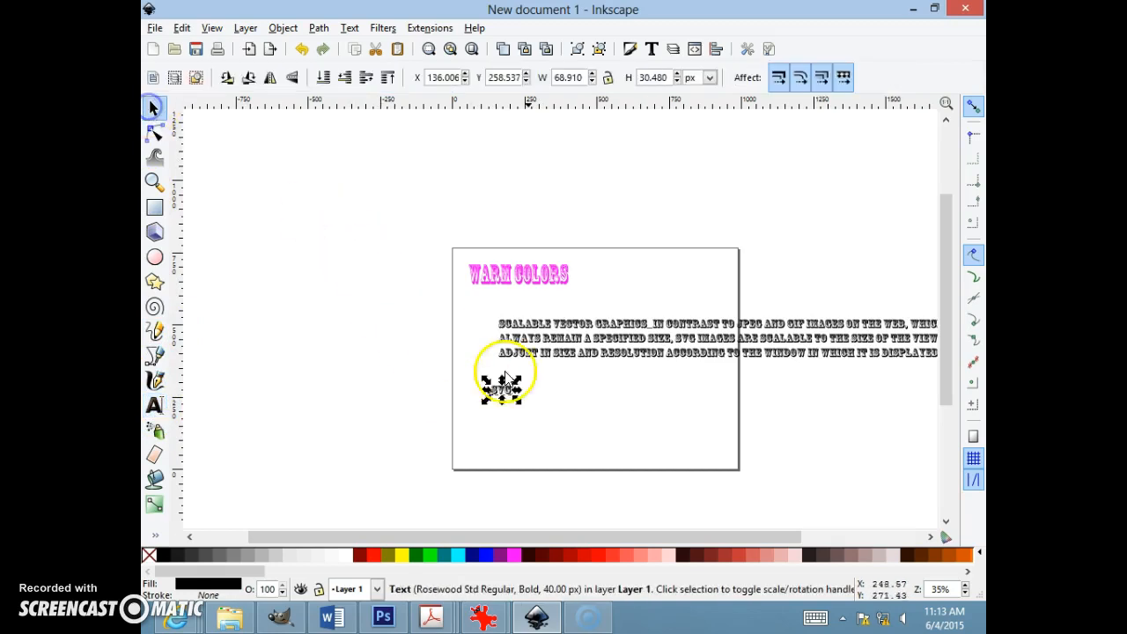
mouse_move(517, 400)
mouse_down()
mouse_move(562, 428)
mouse_move(505, 396)
mouse_up()
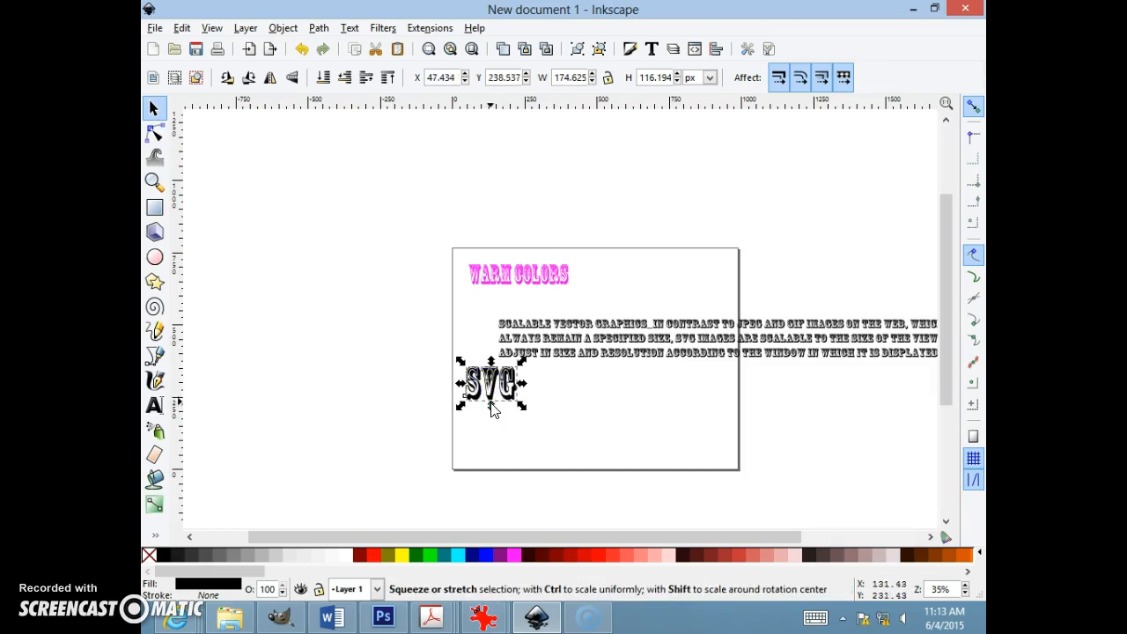
click(617, 553)
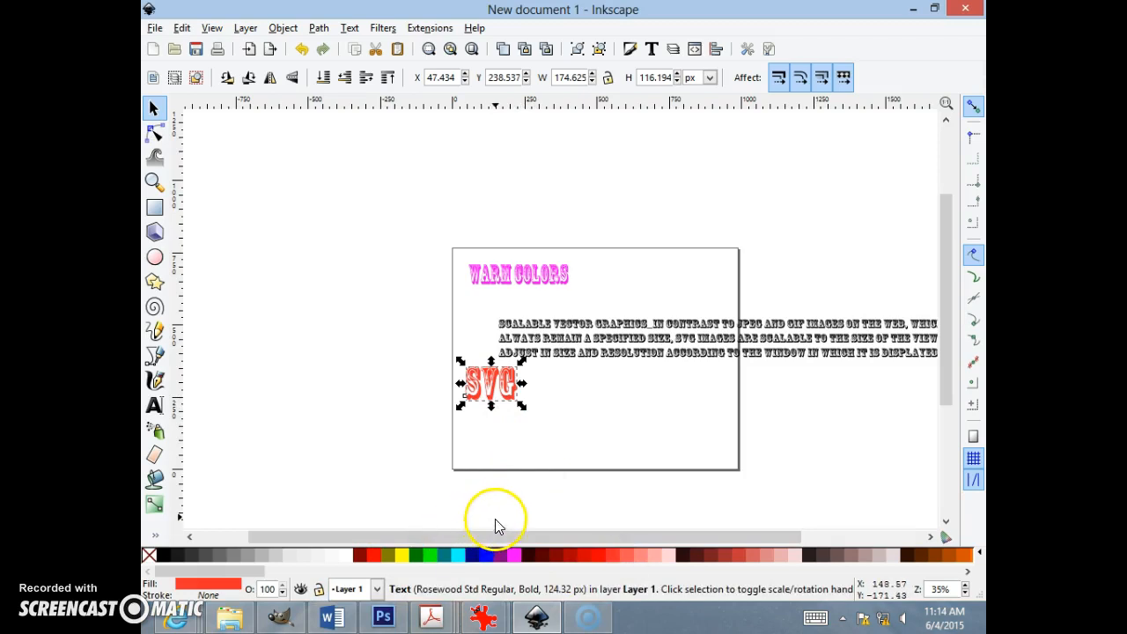
- Move the definition text left so it spans the page, and set its font to Rod Normal, size 11
click(514, 324)
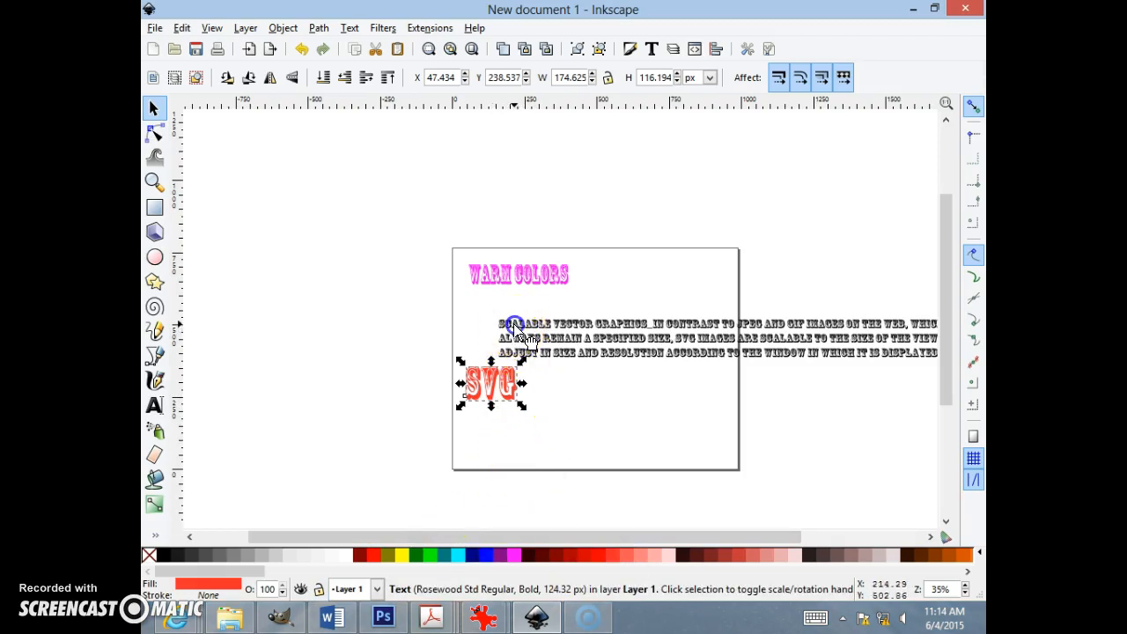
drag(513, 330, 315, 321)
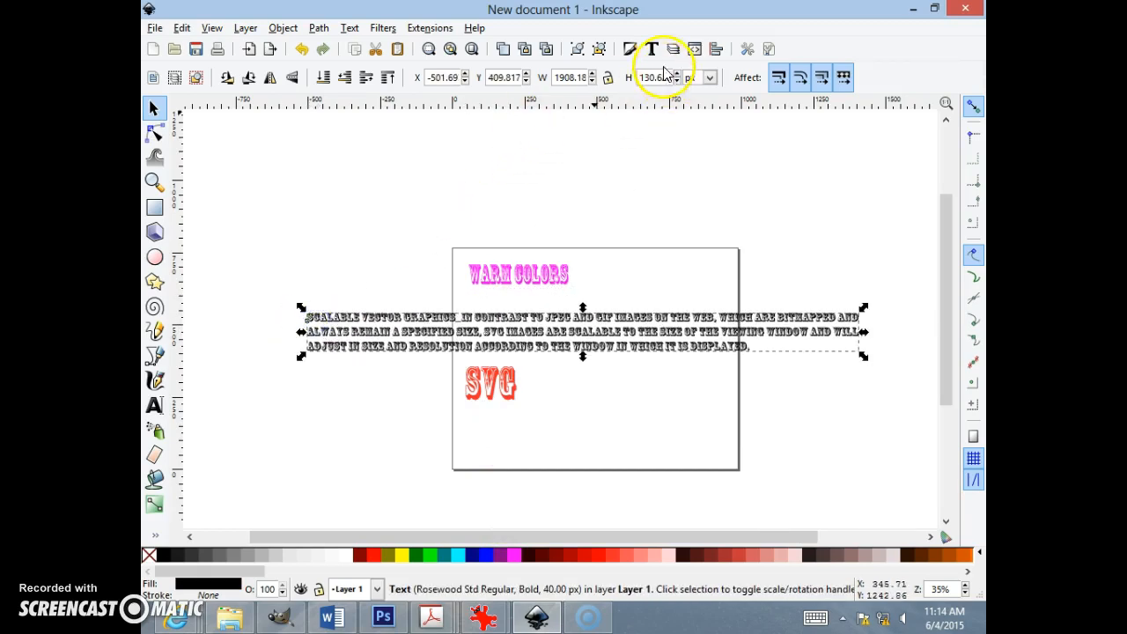
click(651, 51)
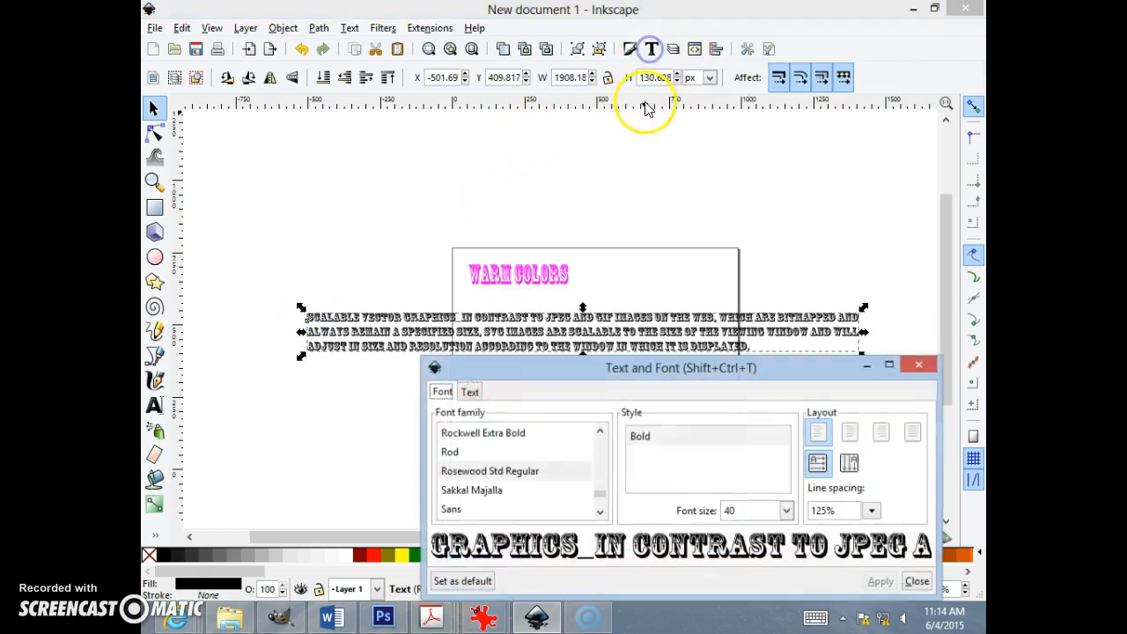
click(791, 512)
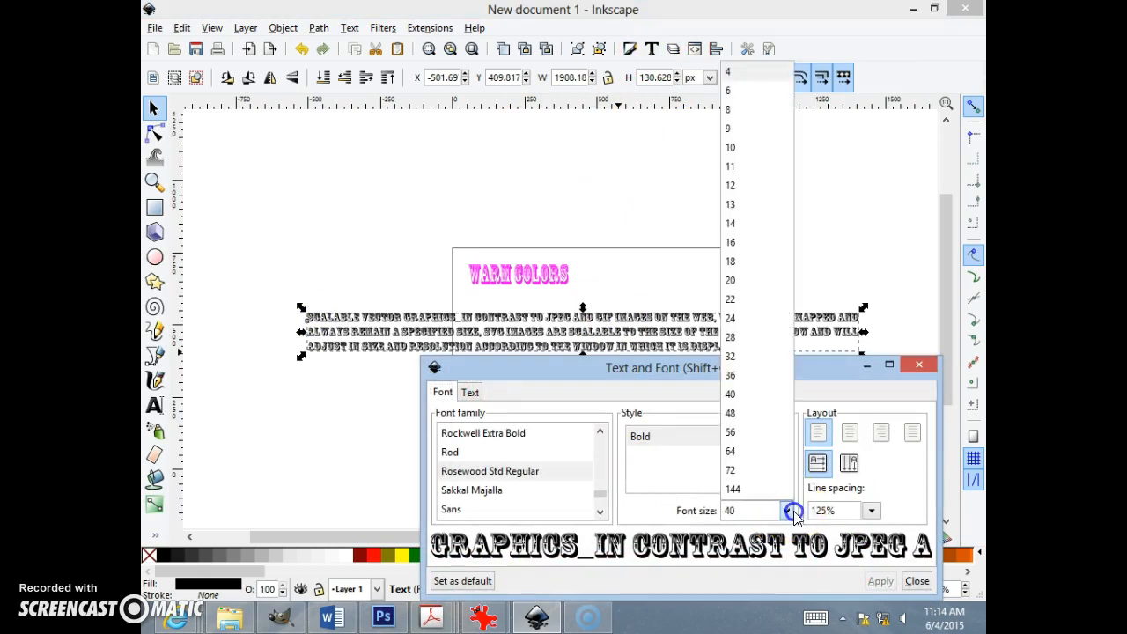
click(741, 172)
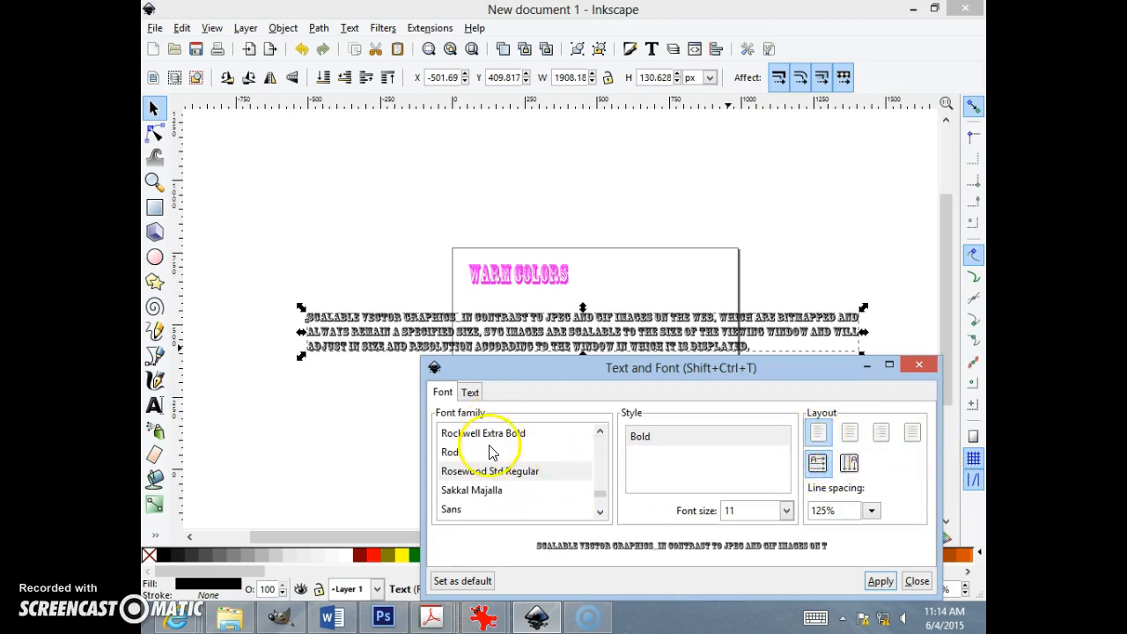
click(447, 451)
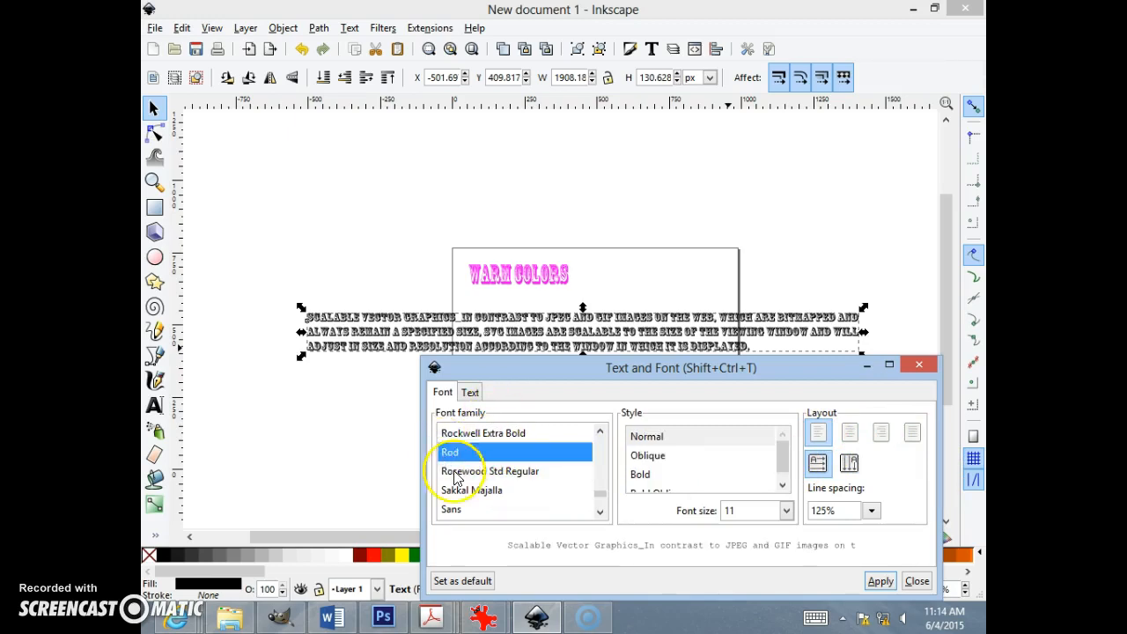
drag(569, 368, 542, 343)
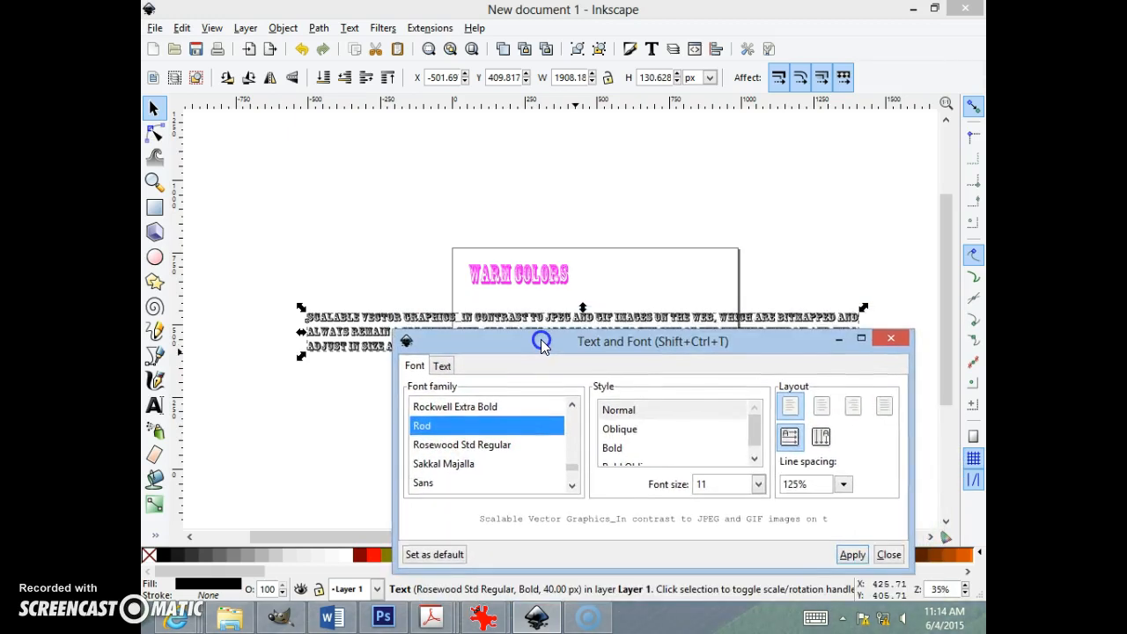
click(841, 561)
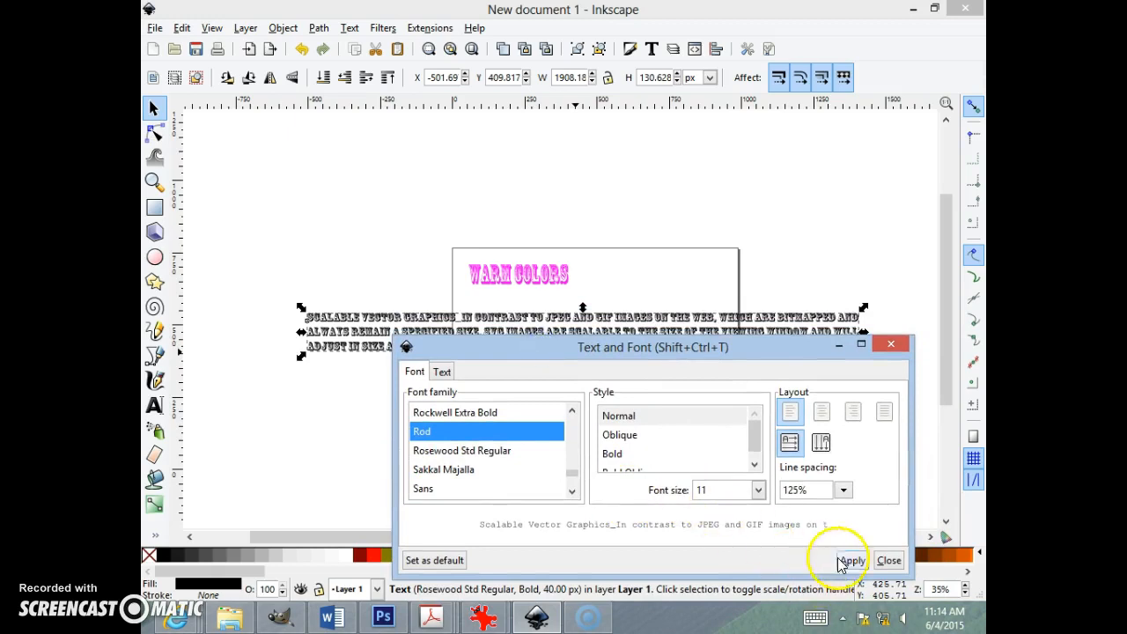
click(853, 565)
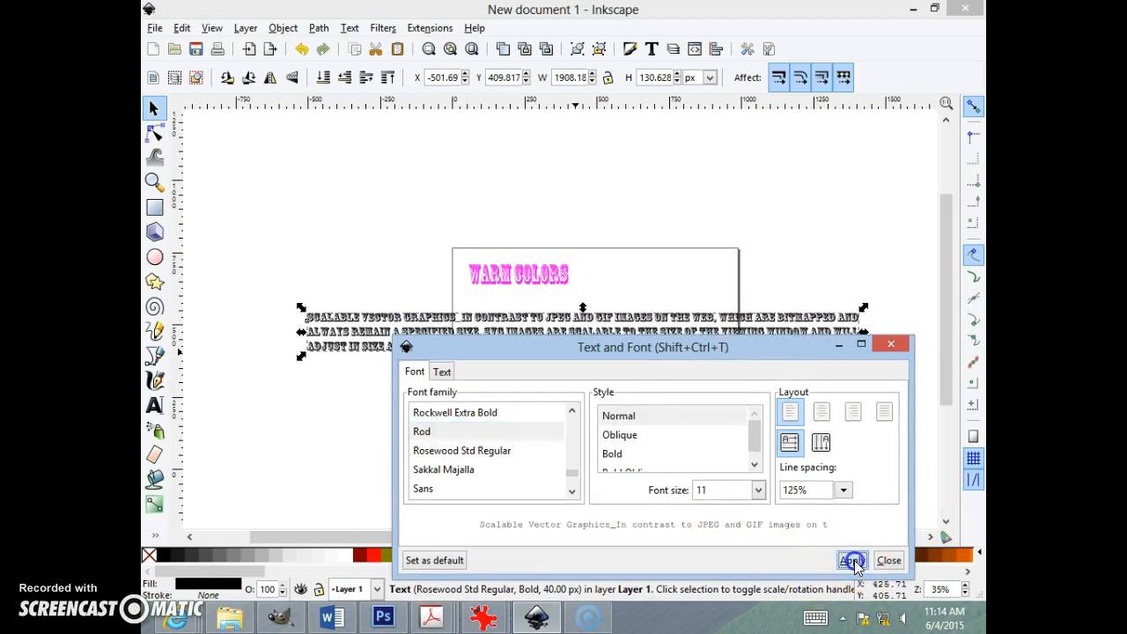
- Set the definition text's font size to 32
click(758, 490)
click(716, 338)
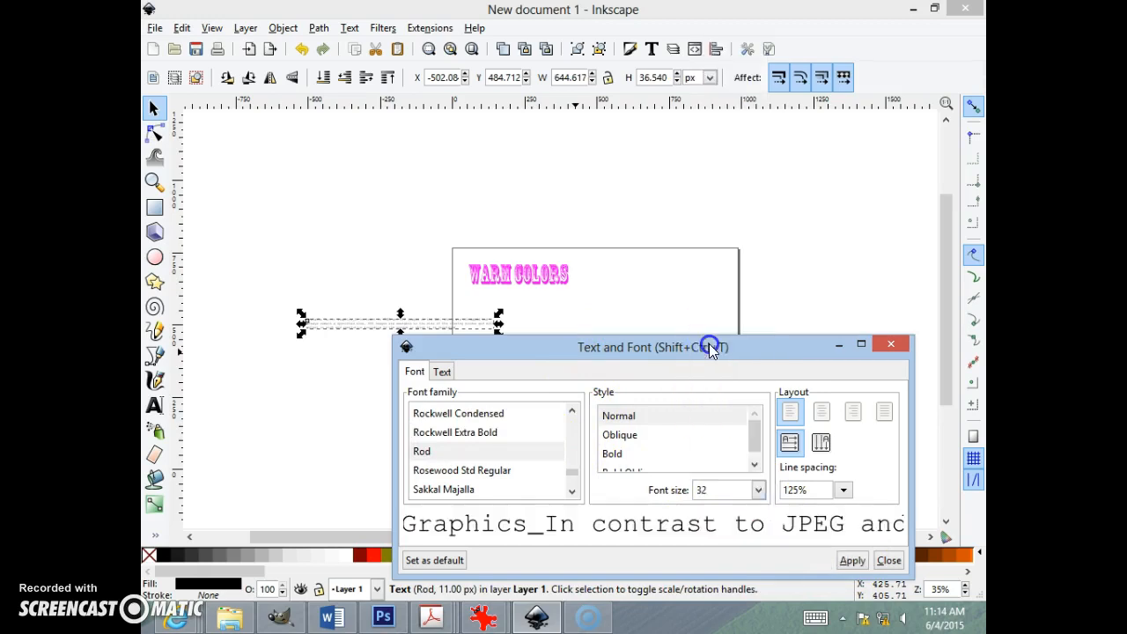
click(852, 560)
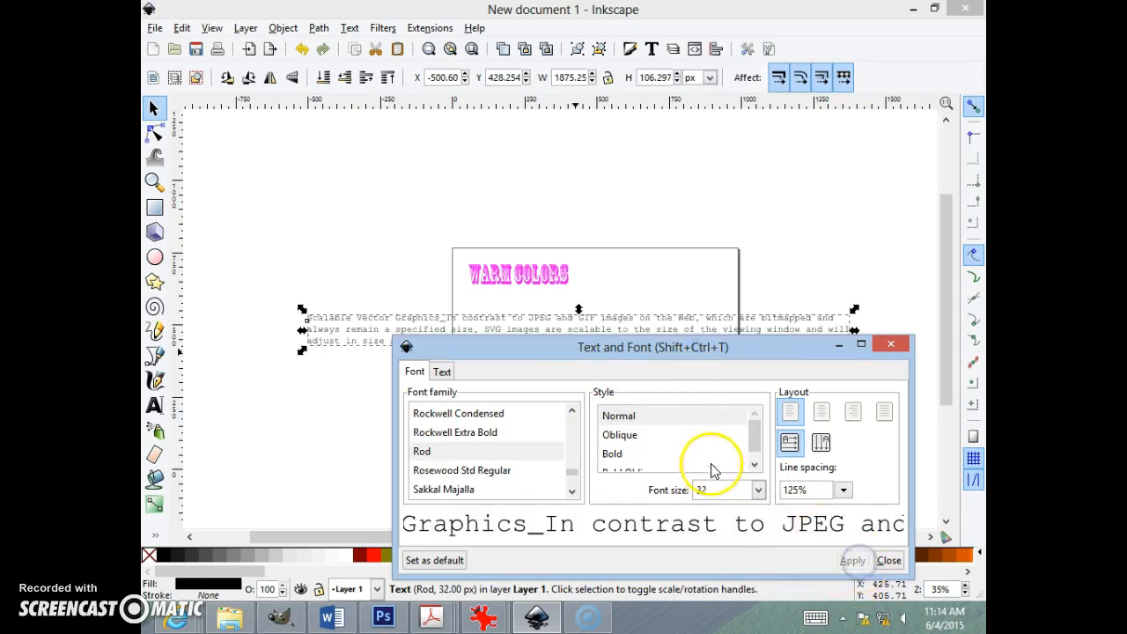
- Resize the definition text to about 747 by 152 px and place it on the page between "WARM COLORS" and "SVG"
drag(629, 338, 558, 442)
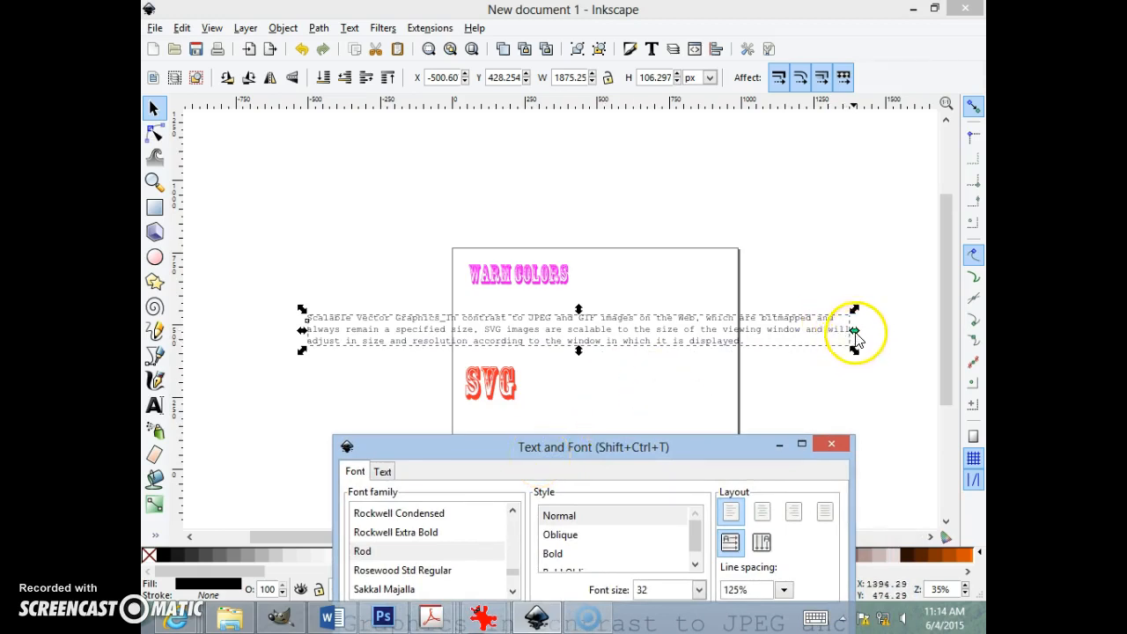
drag(855, 331, 650, 352)
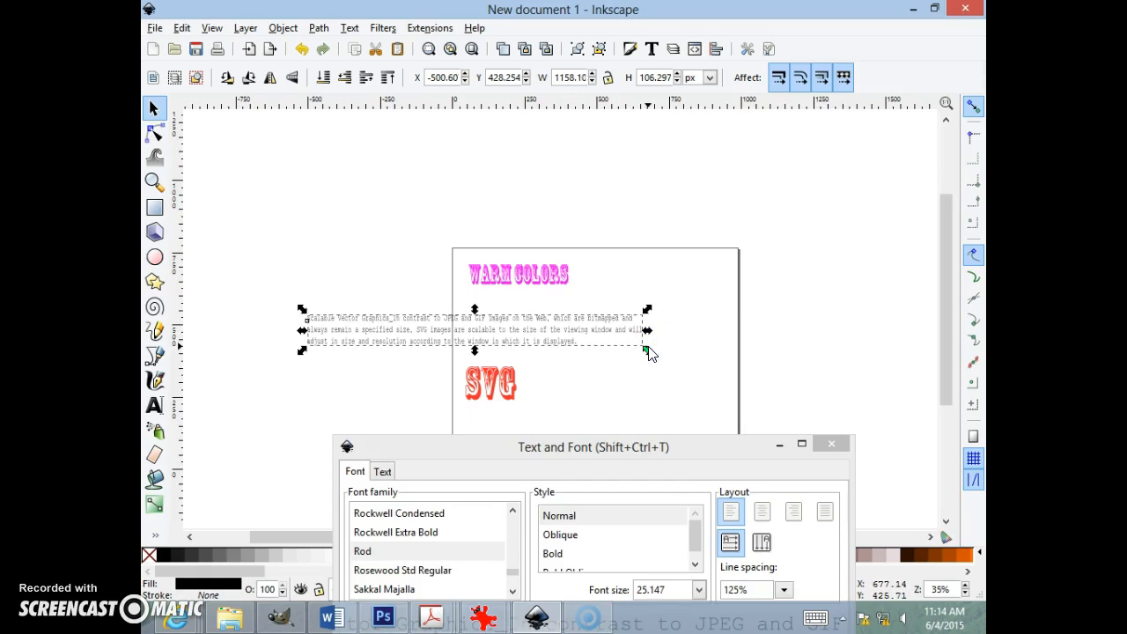
drag(641, 446, 622, 489)
drag(435, 320, 579, 314)
drag(789, 346, 675, 357)
drag(486, 310, 530, 311)
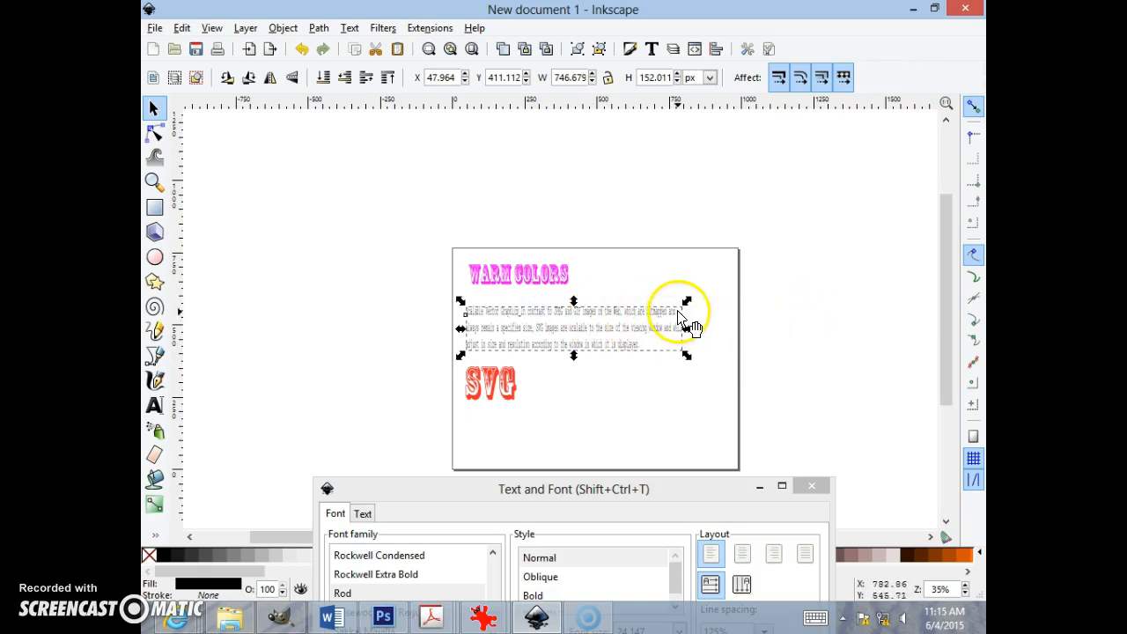
- Rotate the definition text slightly clockwise and move it partly off the page's left edge
click(624, 317)
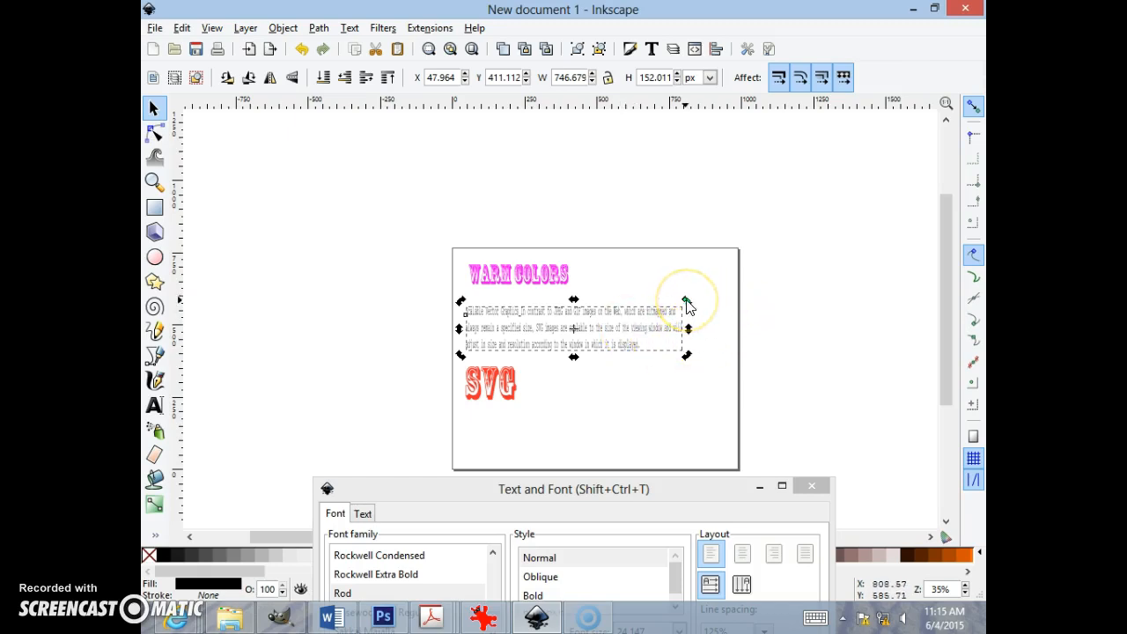
drag(687, 303, 435, 304)
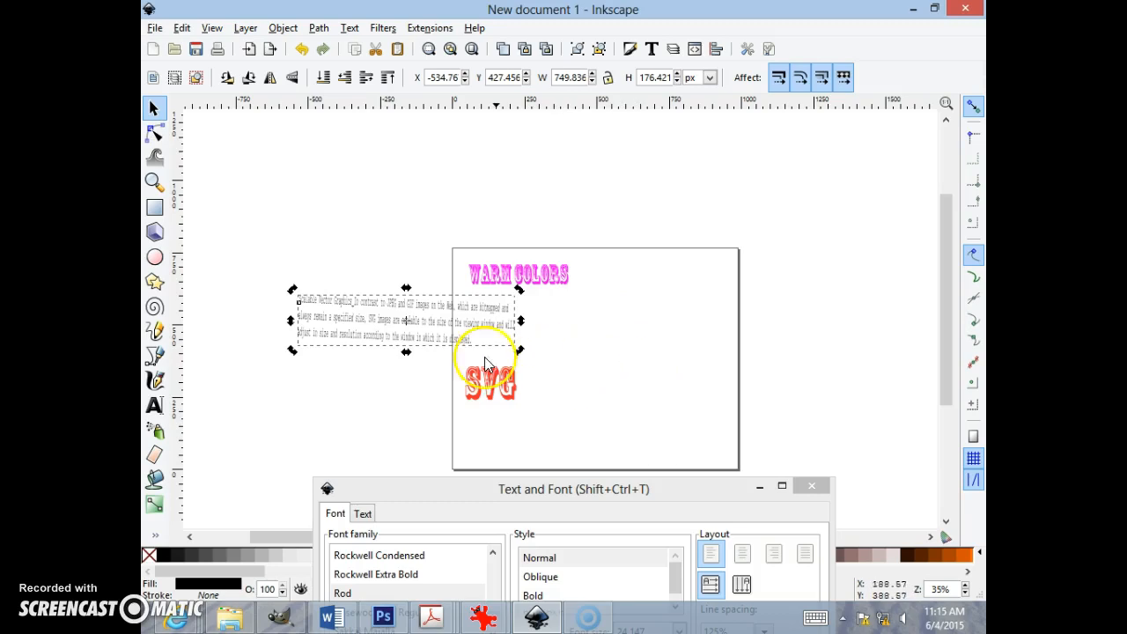
- Draw a freehand wavy line about 621 px wide on the page's right half and move the "SVG" text onto it
click(155, 332)
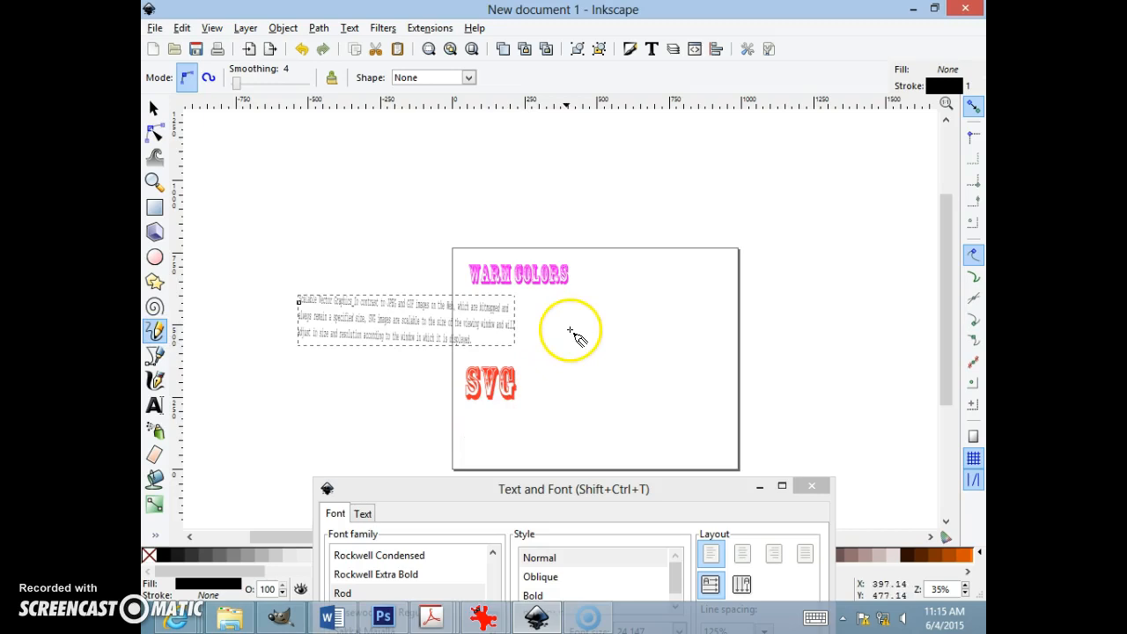
mouse_move(564, 336)
mouse_down()
mouse_move(617, 375)
mouse_move(655, 332)
mouse_move(701, 329)
mouse_move(742, 368)
mouse_up()
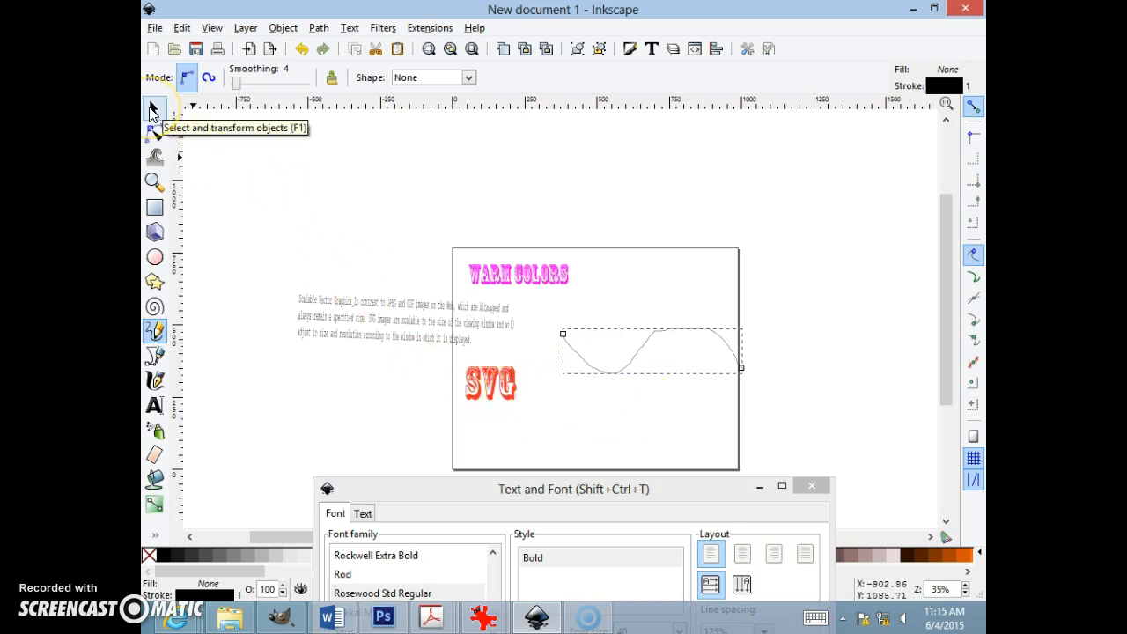
click(151, 110)
click(495, 388)
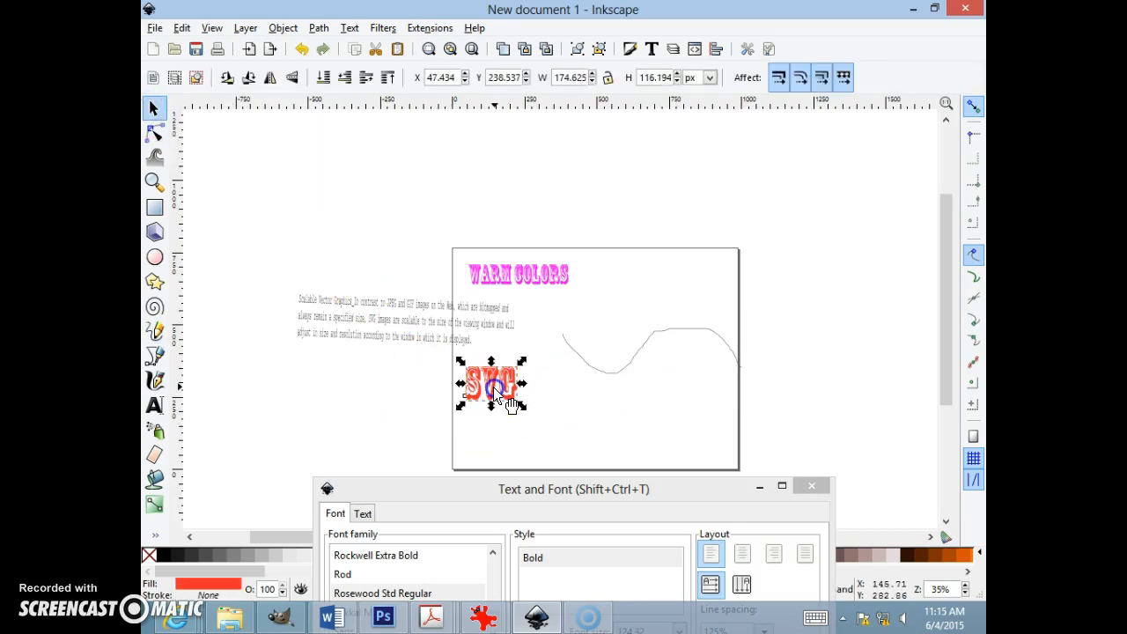
drag(495, 393, 638, 344)
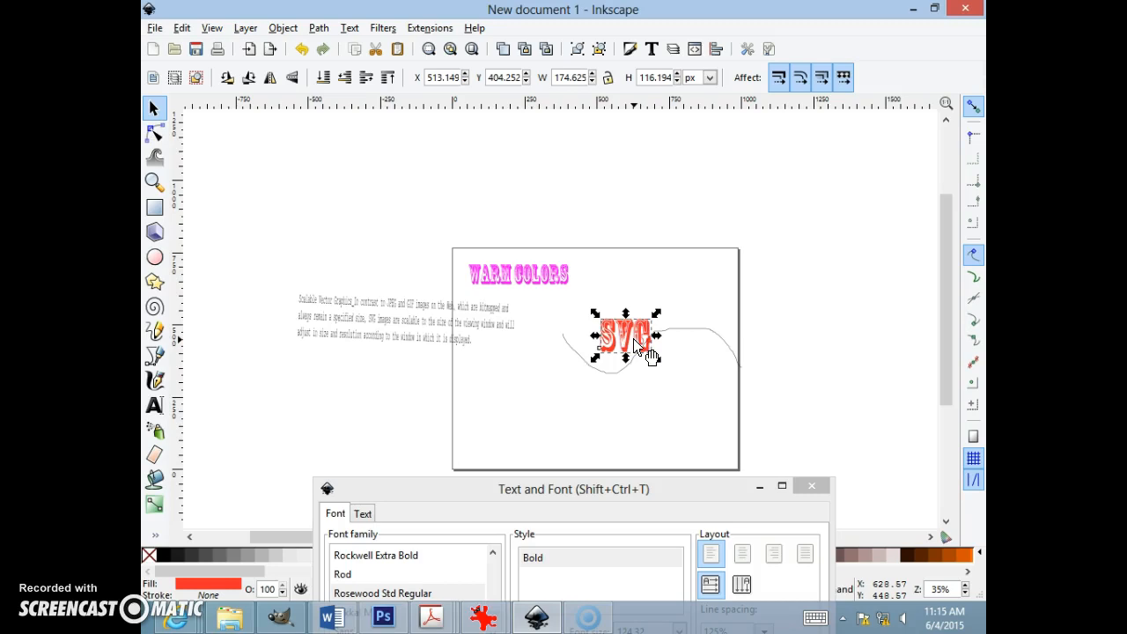
- Select the wavy line together with the "SVG" text and put the text on the path
shift+click(696, 327)
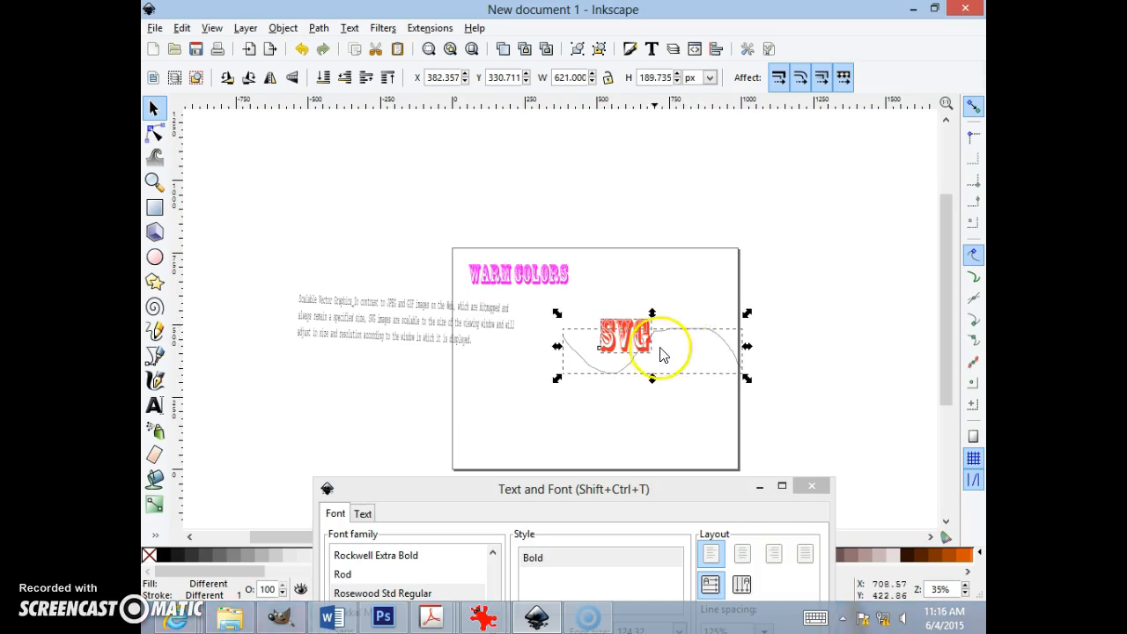
right_click(617, 346)
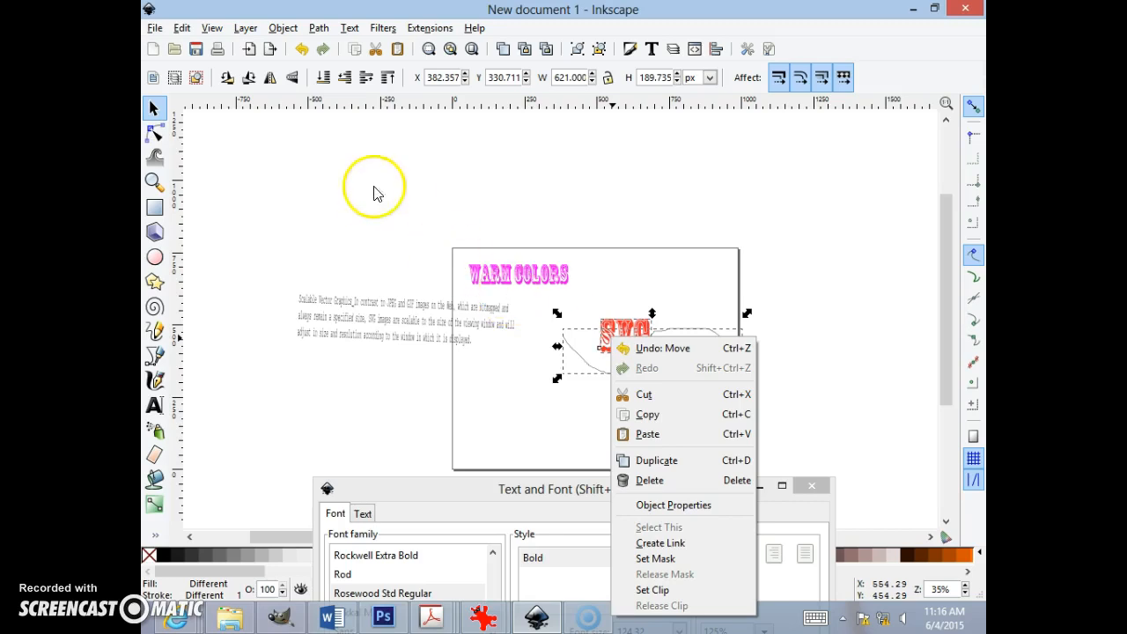
click(351, 28)
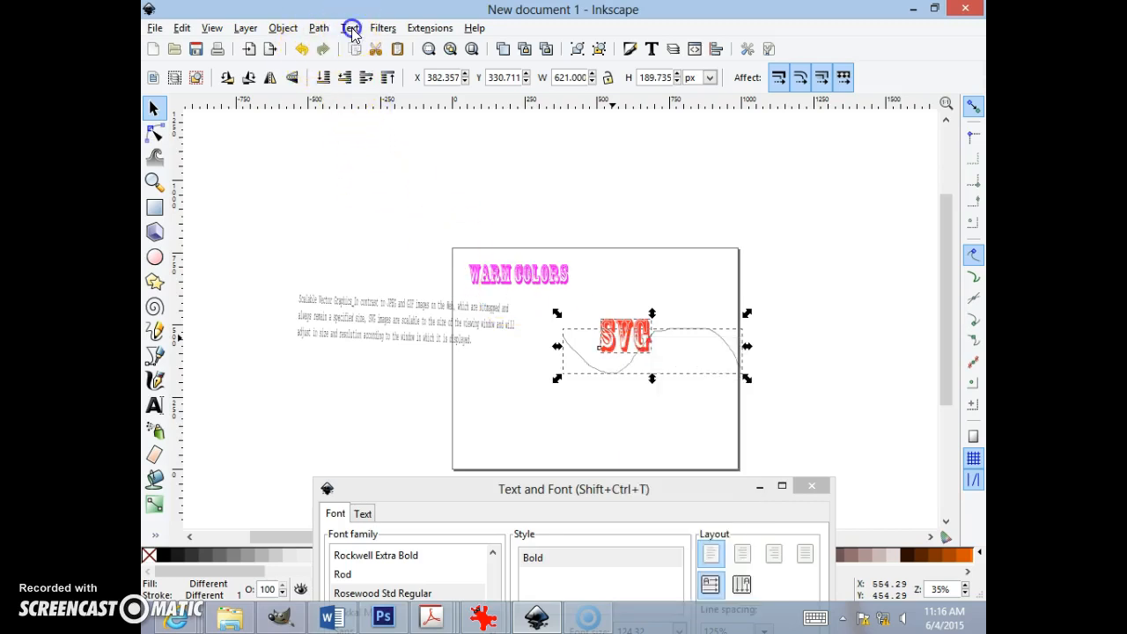
click(351, 27)
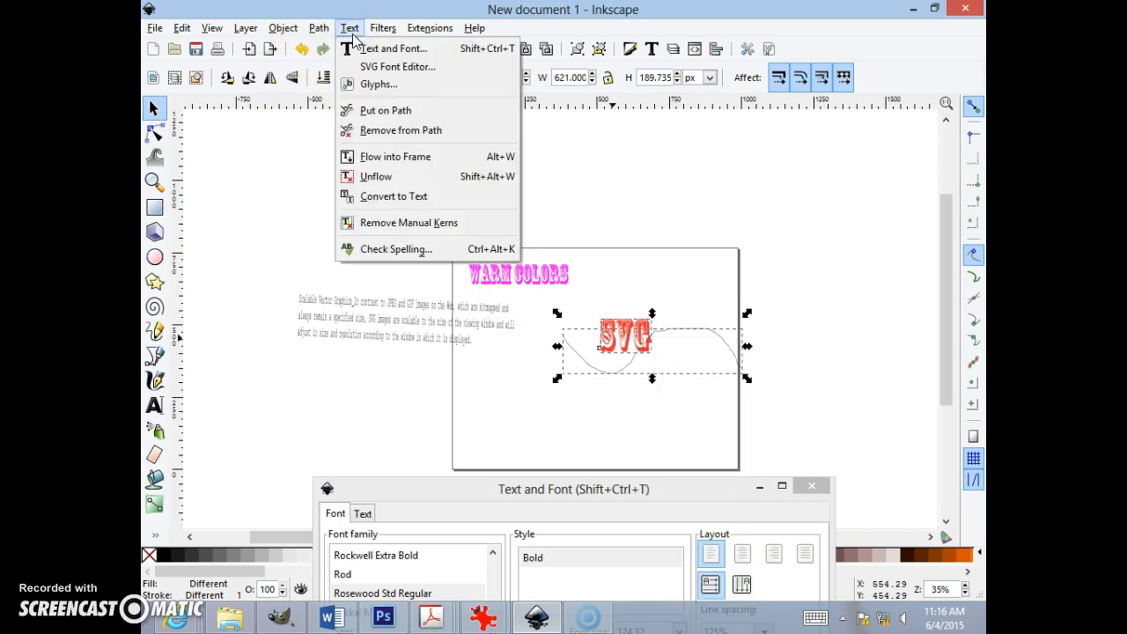
click(391, 119)
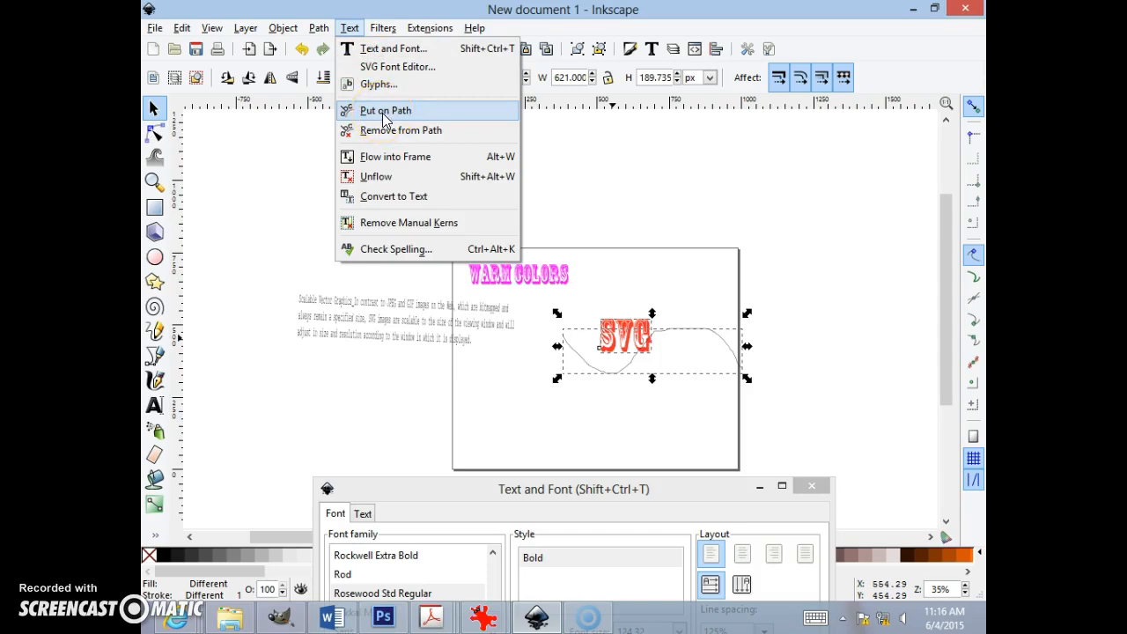
- Attach the selected "SVG" text to the wavy line with Put on Path and clear the selection
click(384, 113)
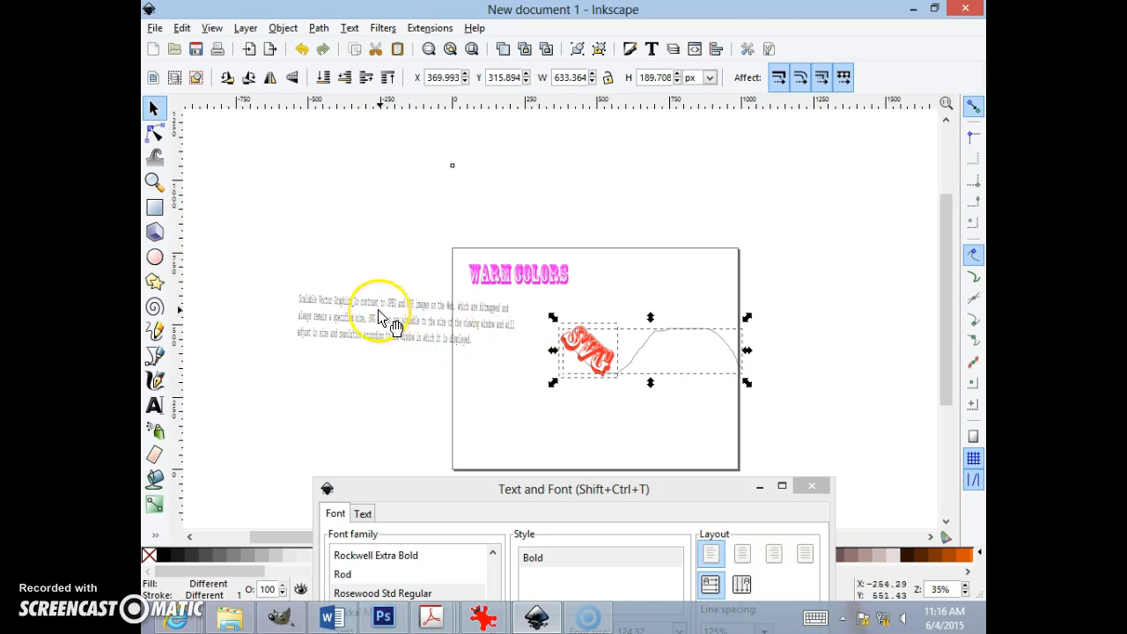
click(679, 291)
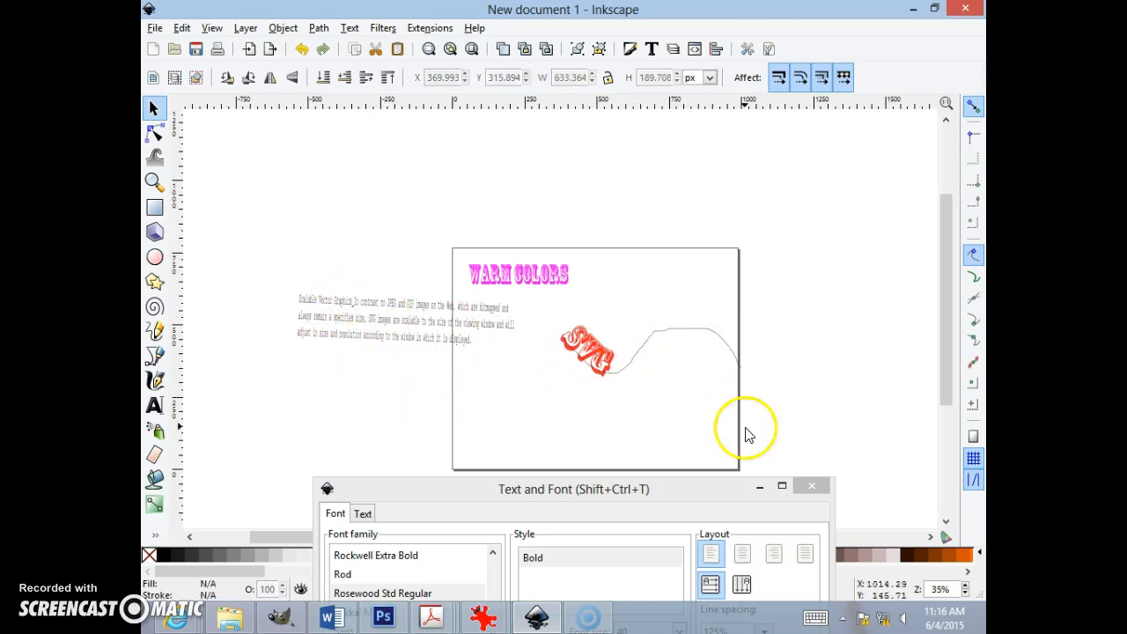
- Select the wavy line under the "SVG" text and close the Text and Font dialog
click(668, 335)
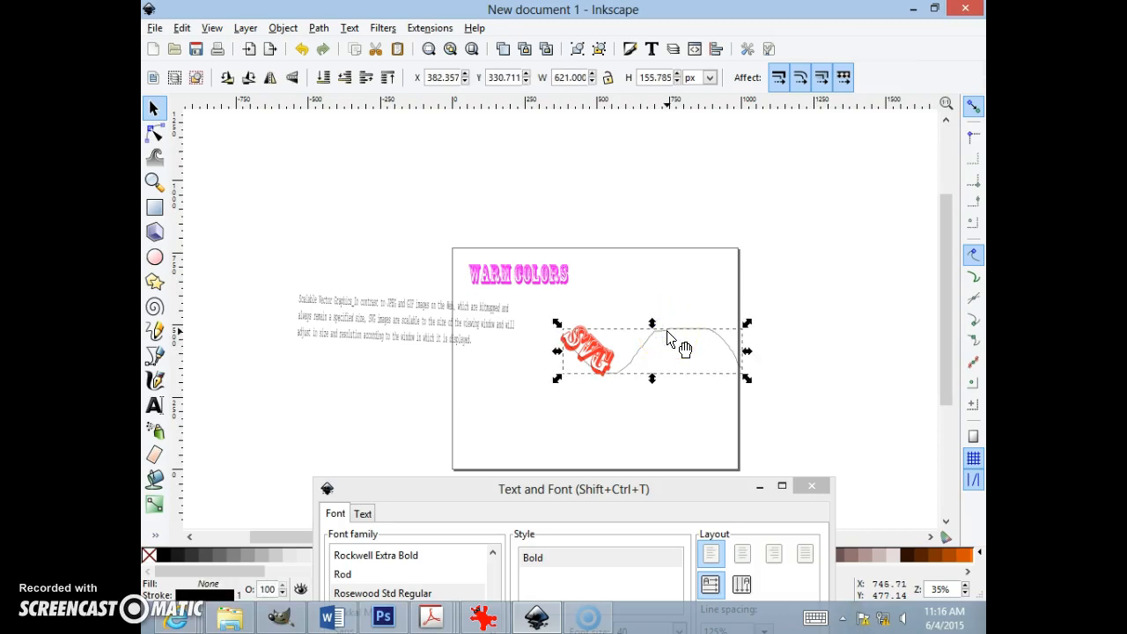
click(759, 487)
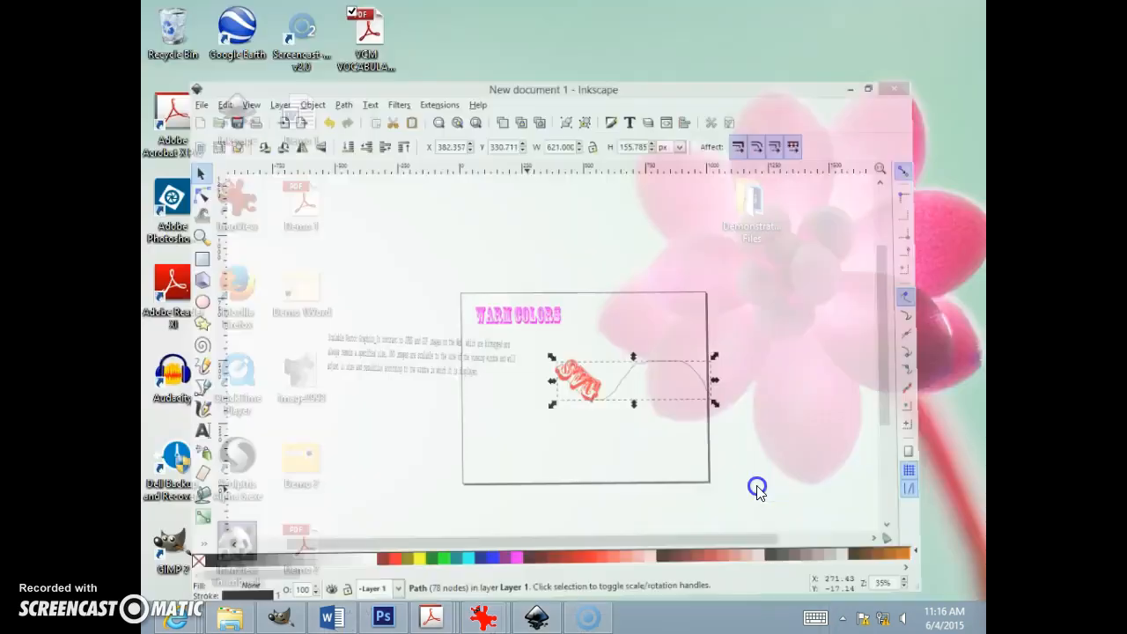
click(536, 617)
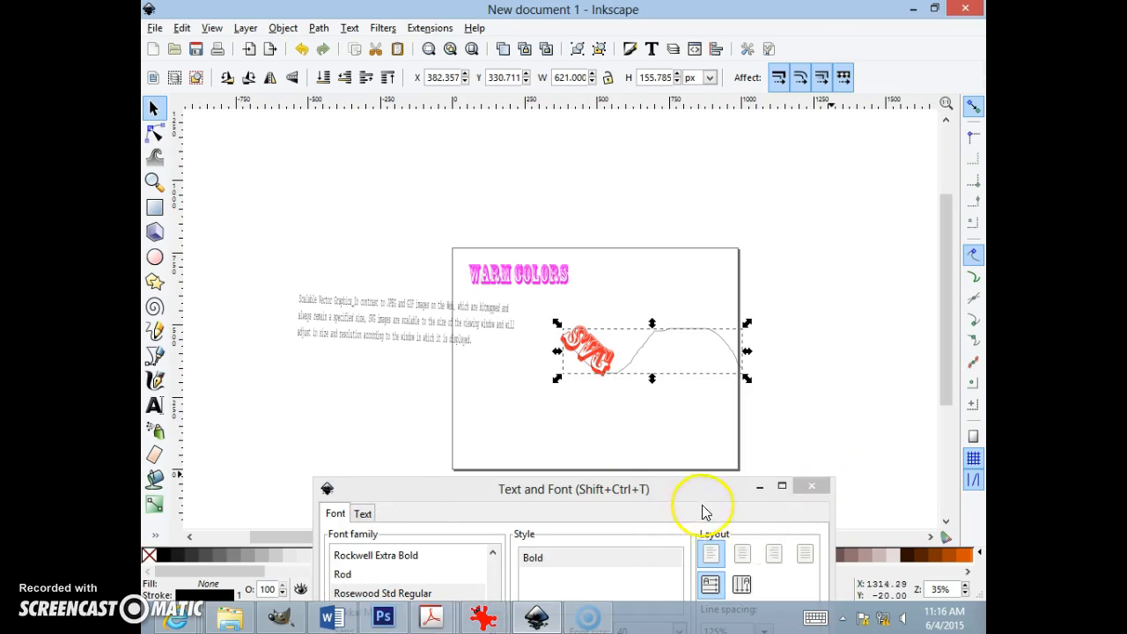
click(810, 489)
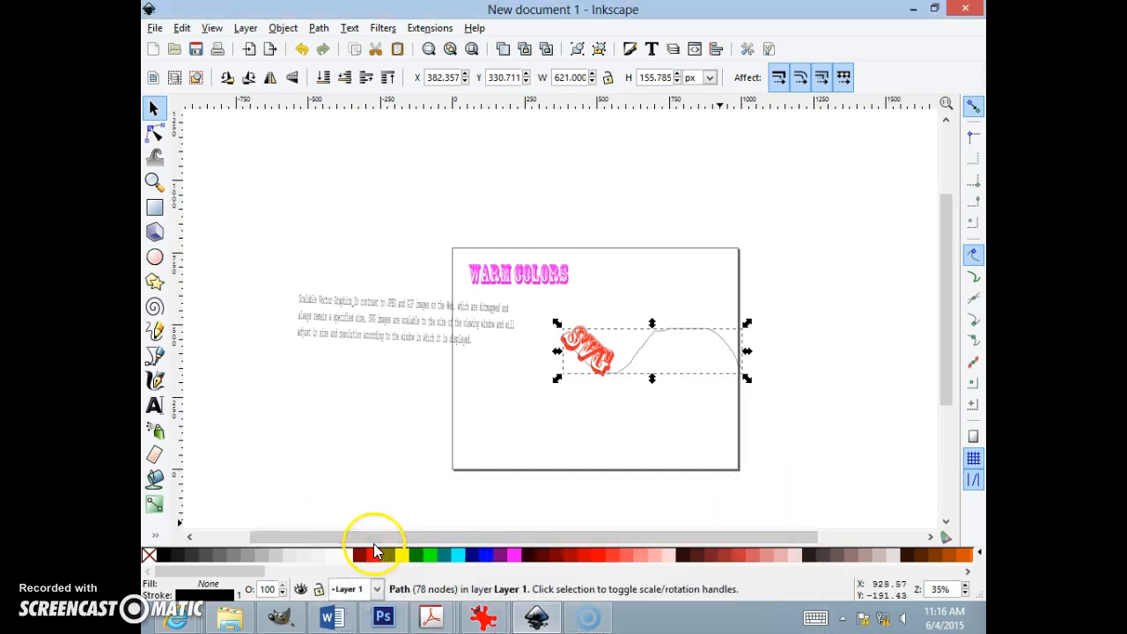
- Fill the wavy line with white and lower it to the bottom, behind the "SVG" text
click(345, 558)
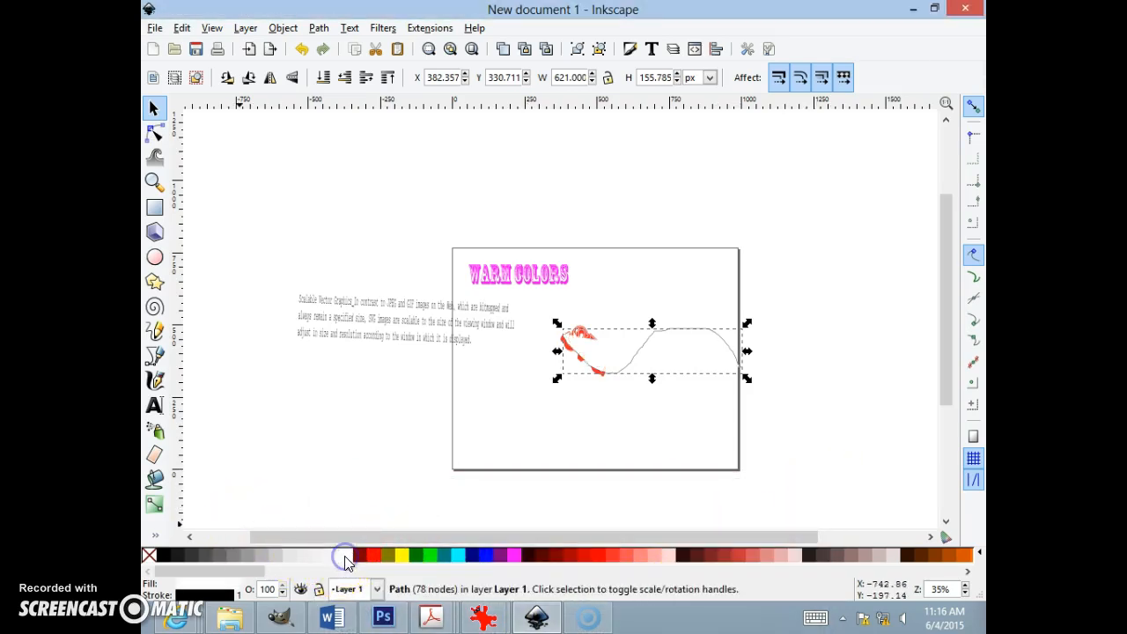
click(672, 333)
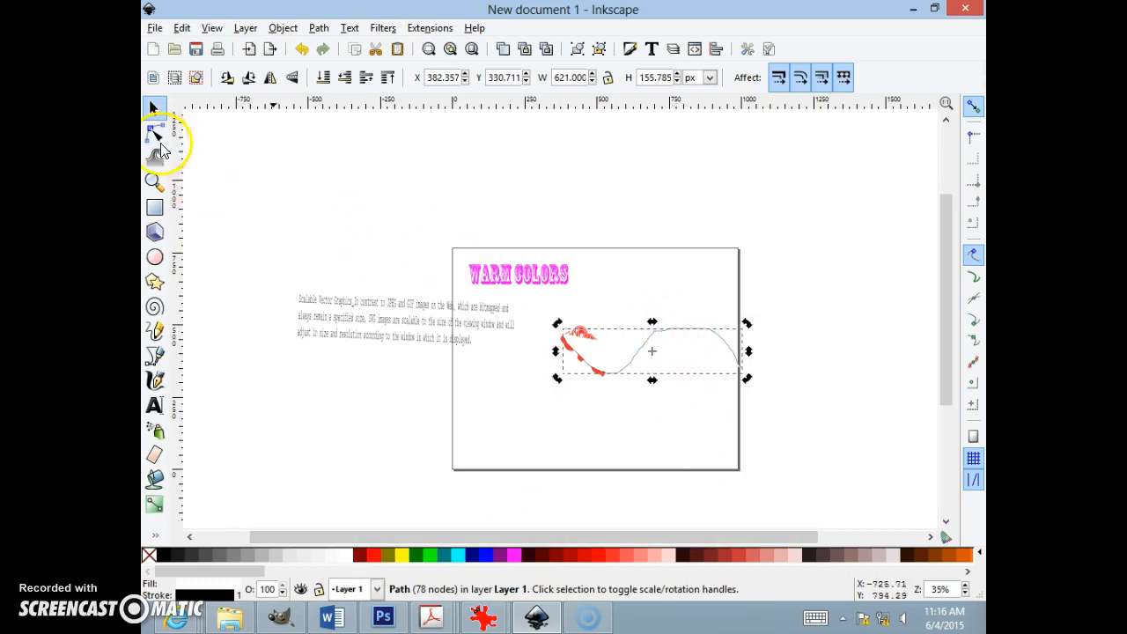
right_click(707, 337)
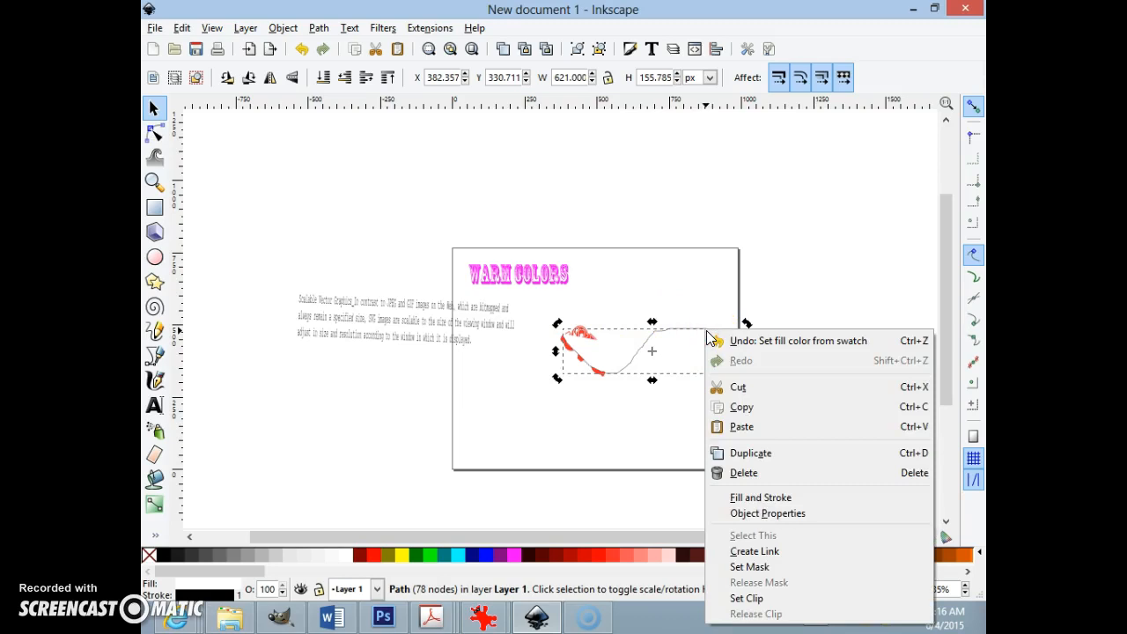
click(323, 77)
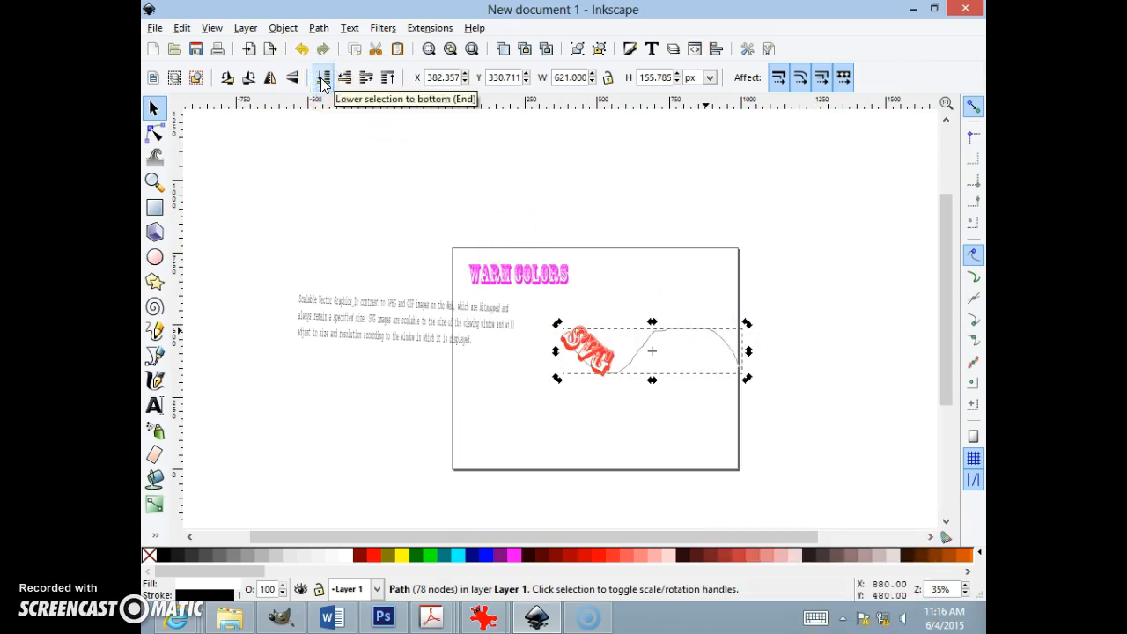
- Remove the wavy line's fill, set its stroke paint to none, and close the Fill and Stroke settings
click(720, 339)
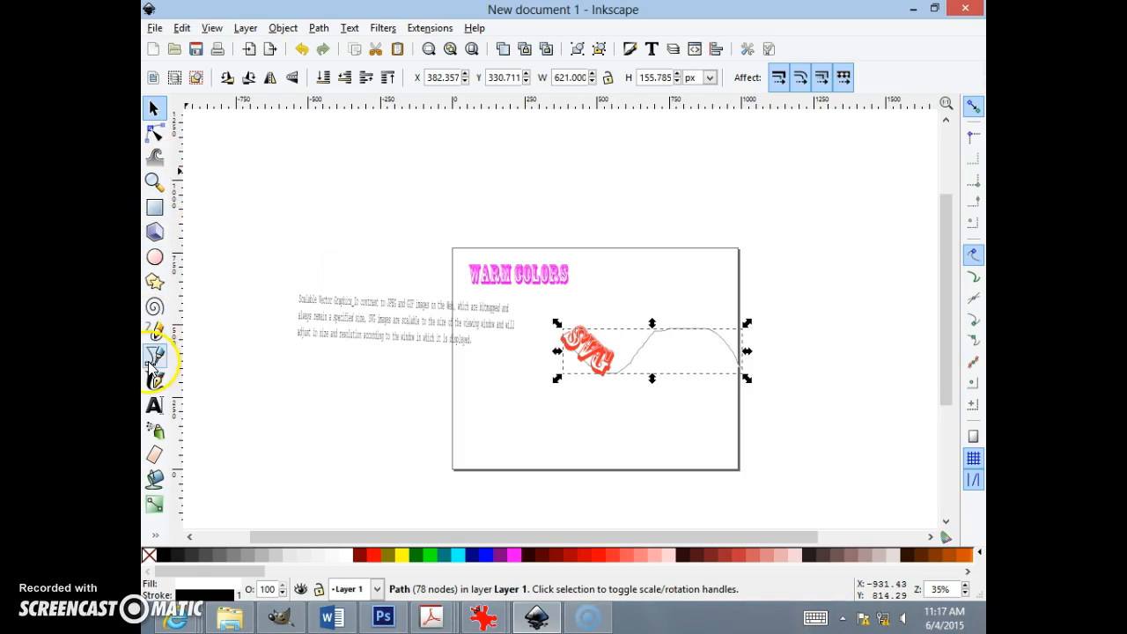
click(149, 556)
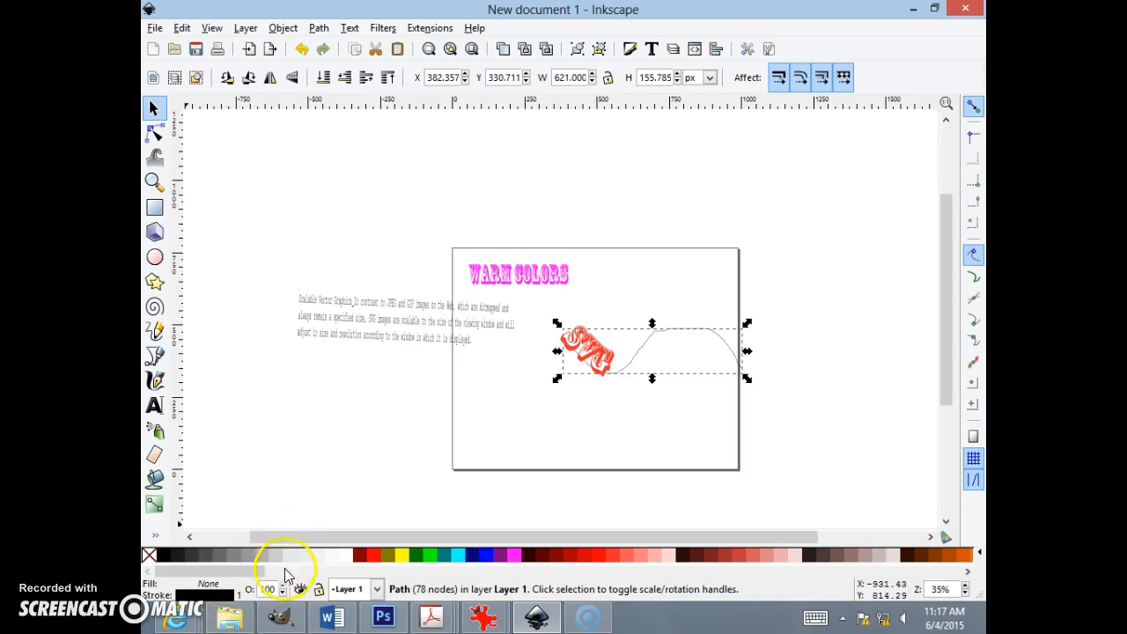
click(935, 8)
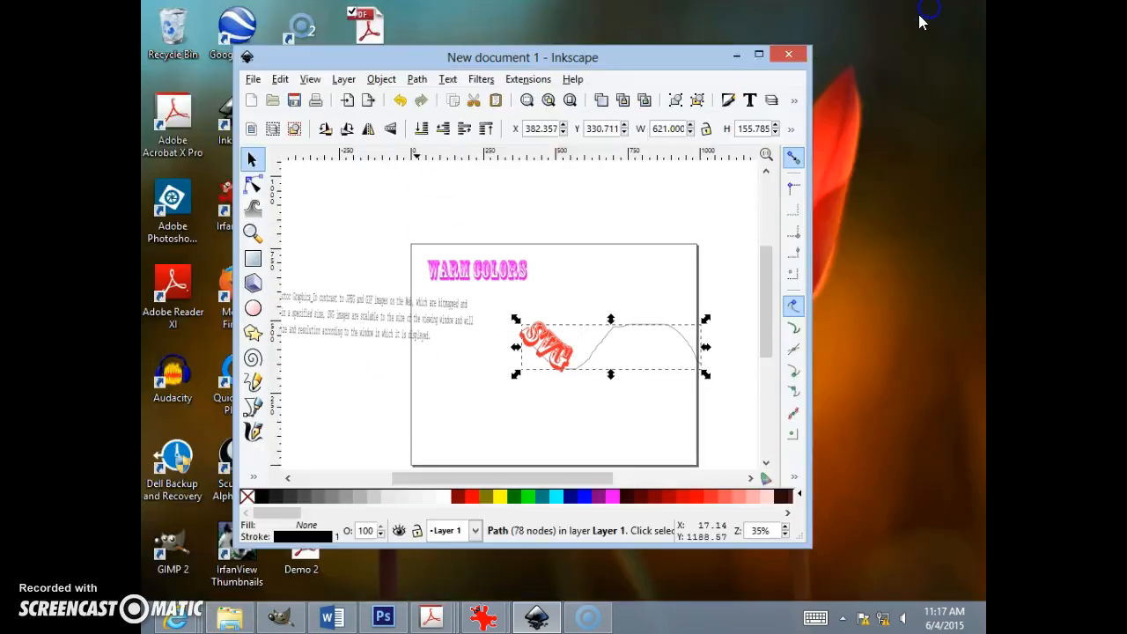
click(304, 536)
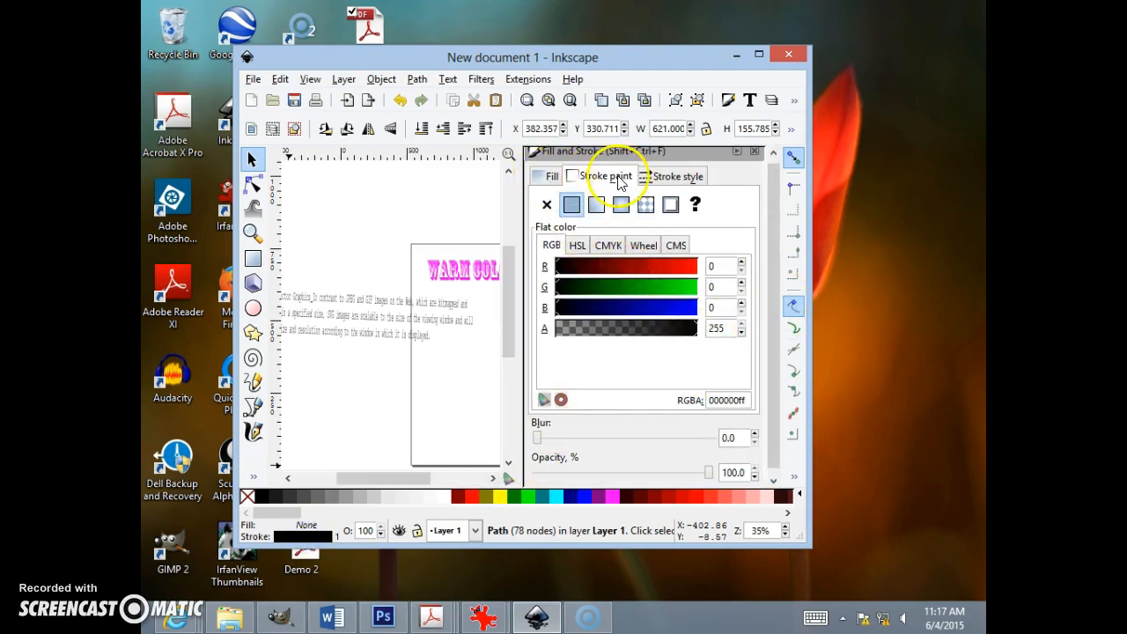
click(545, 205)
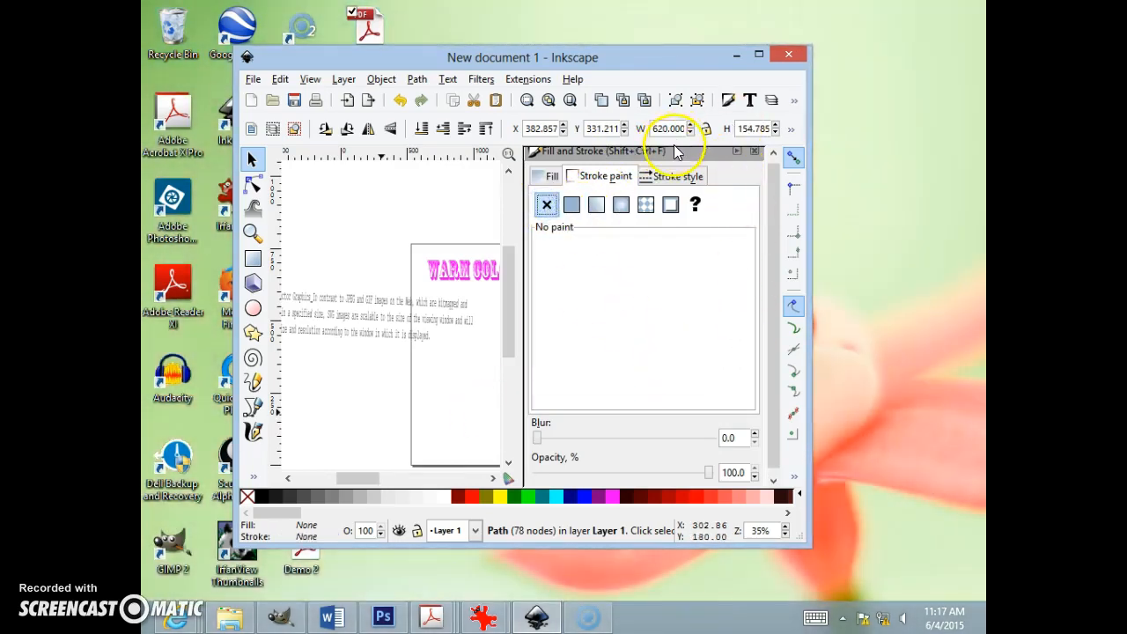
click(759, 55)
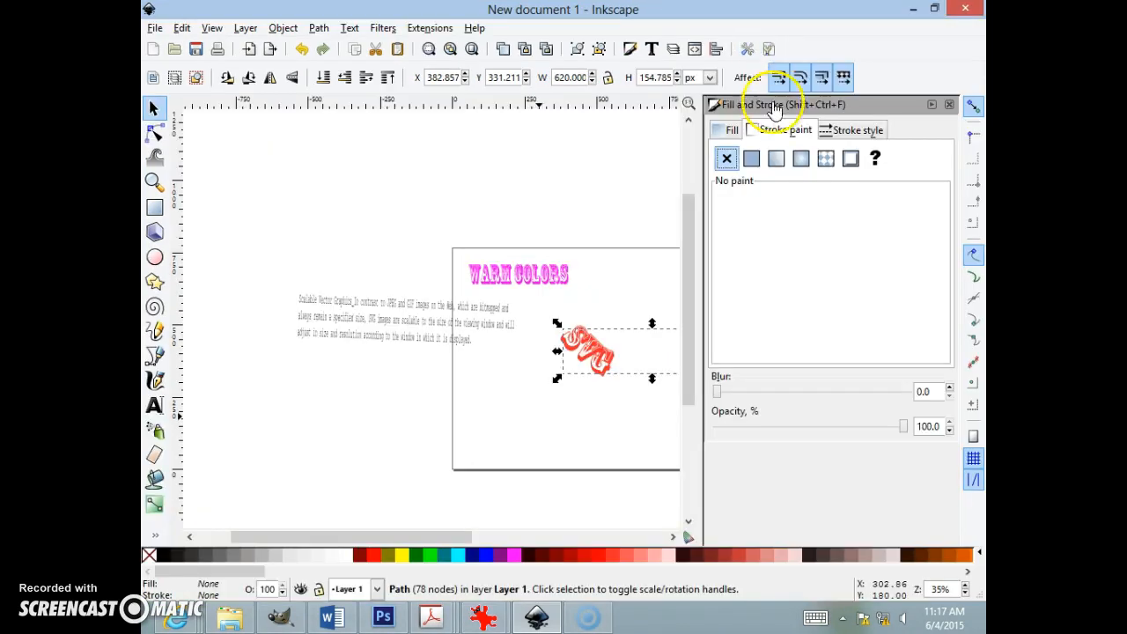
click(949, 104)
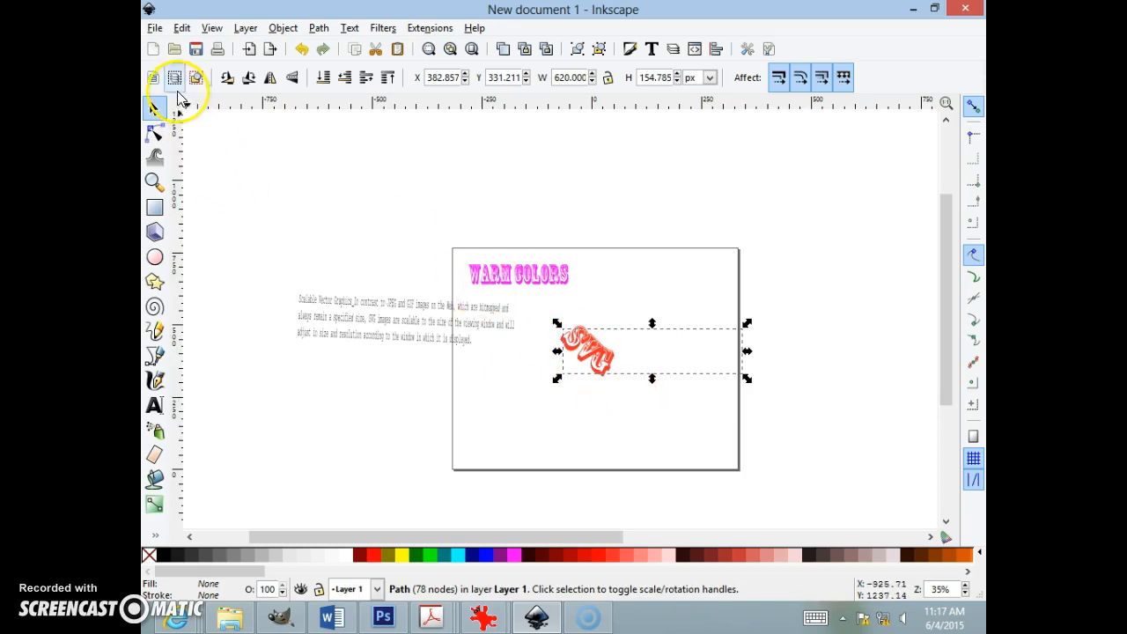
click(155, 29)
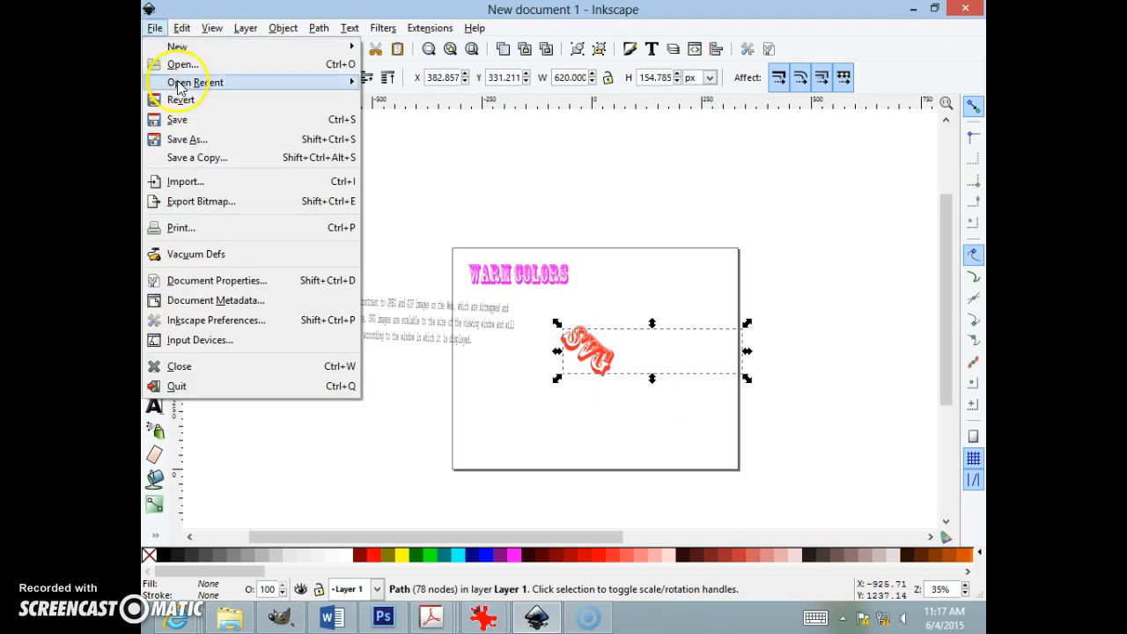
click(227, 142)
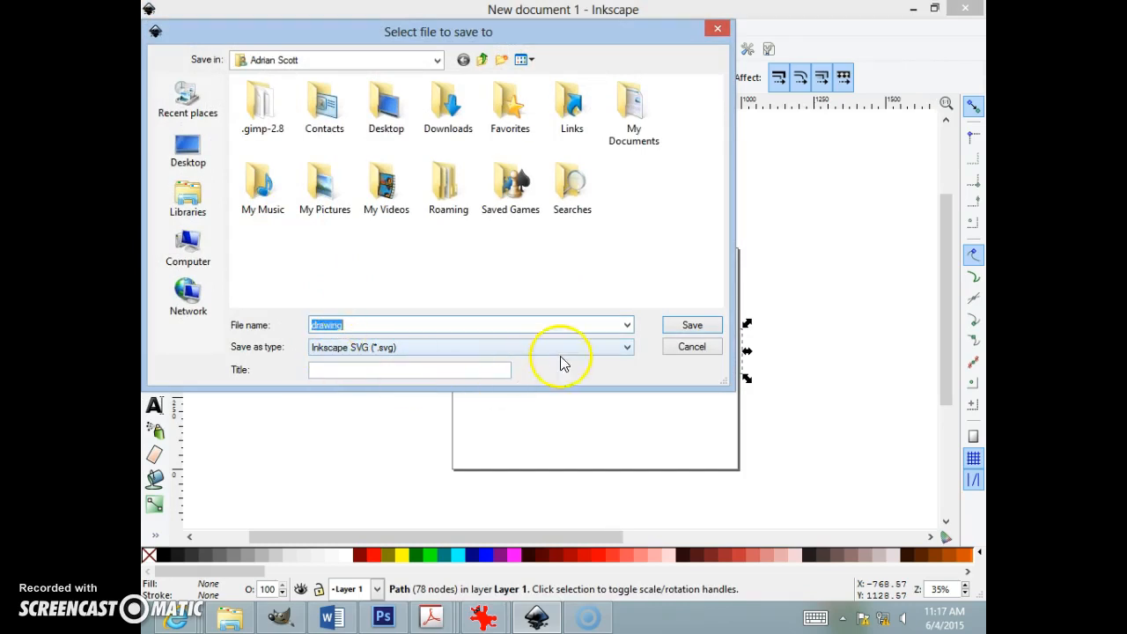
click(627, 347)
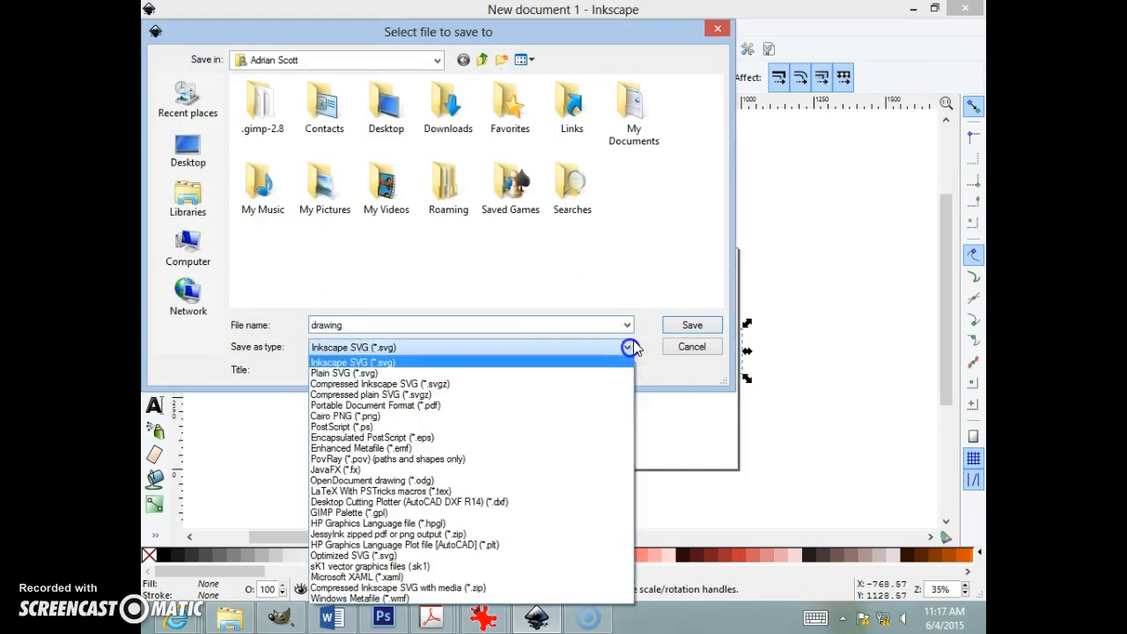
click(565, 377)
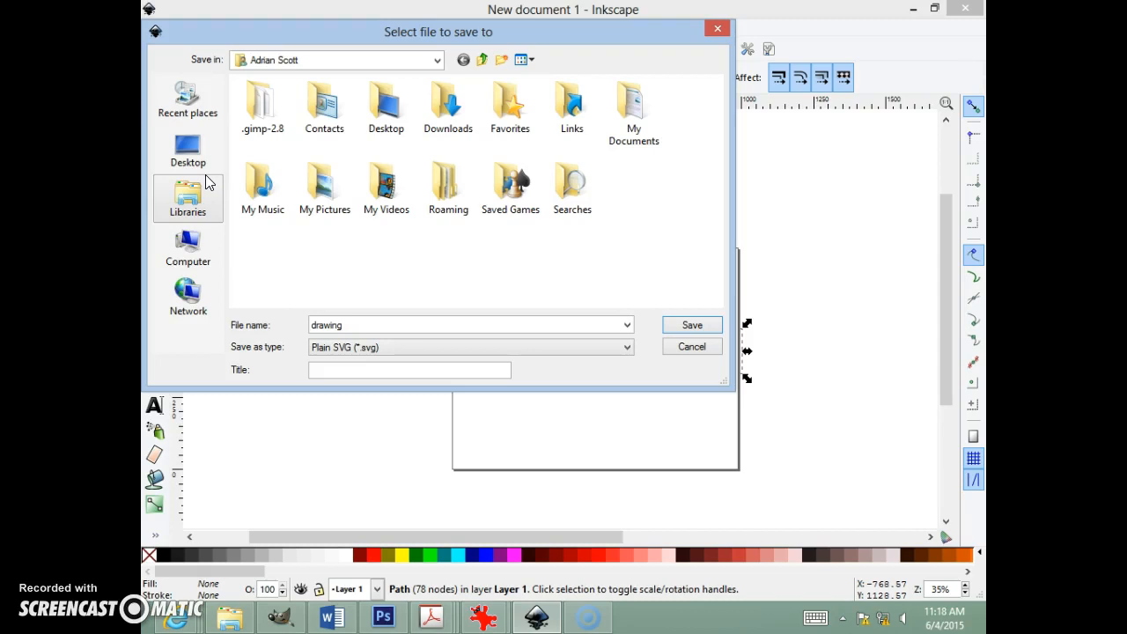
click(692, 347)
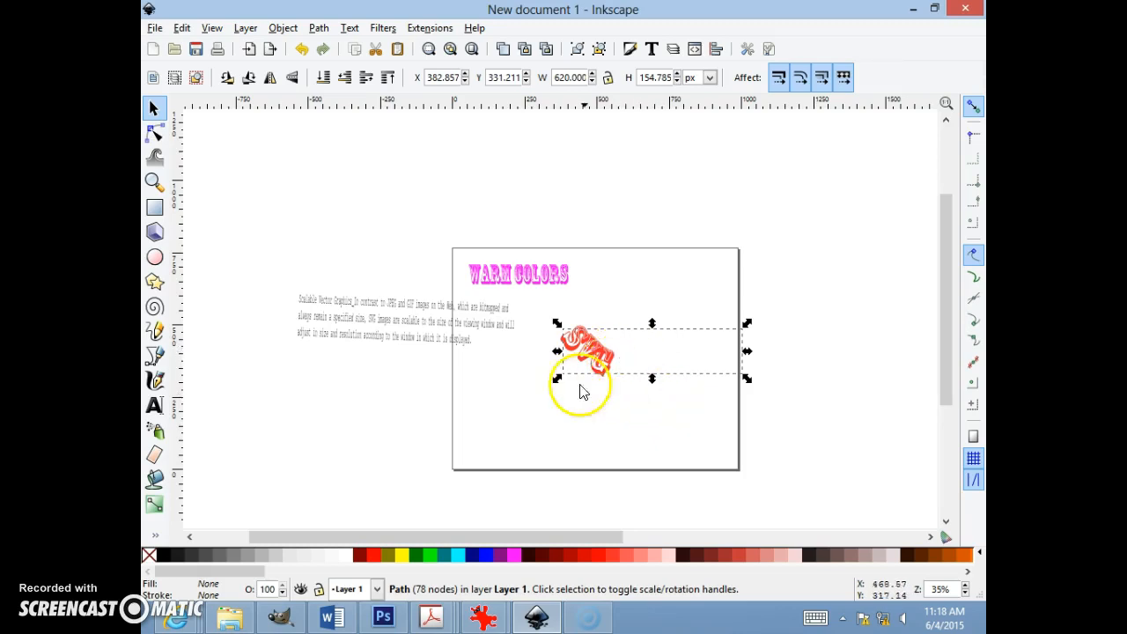
click(557, 224)
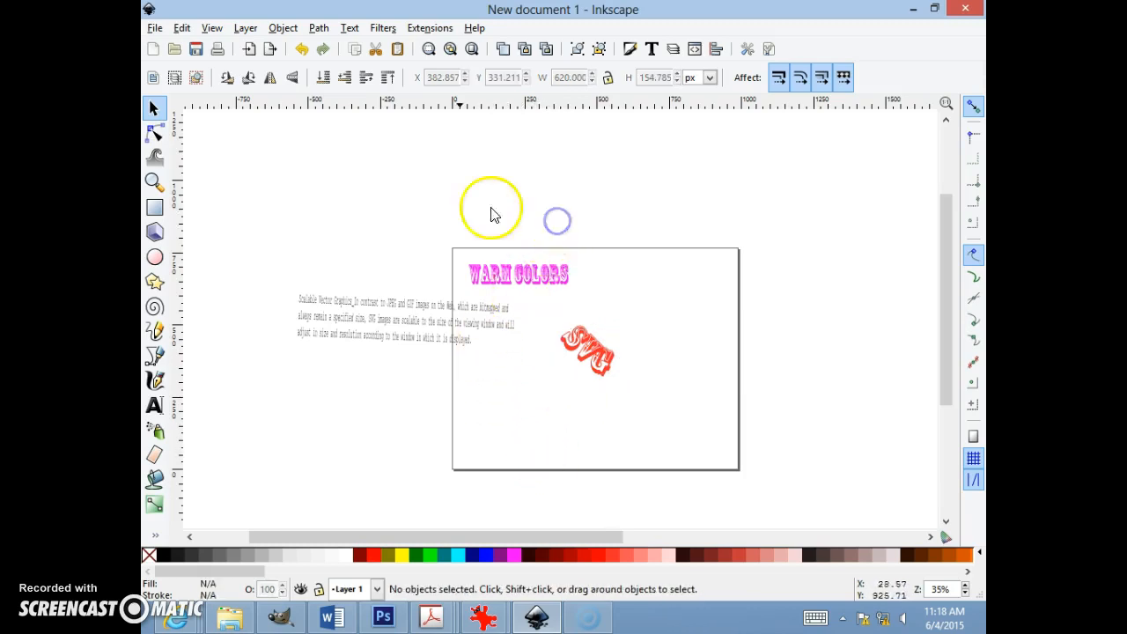